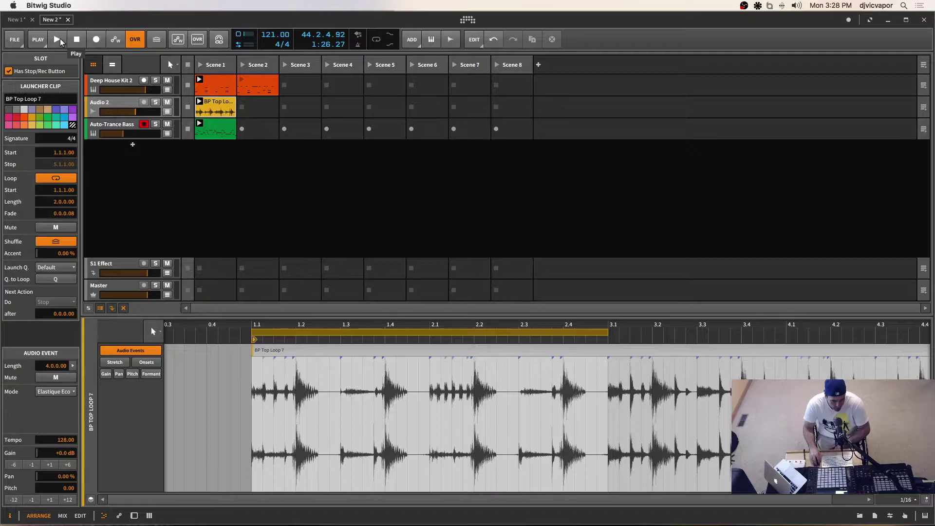
# Audition the BP Top Loop 7 clip, then select it.
pyautogui.click(58, 40)
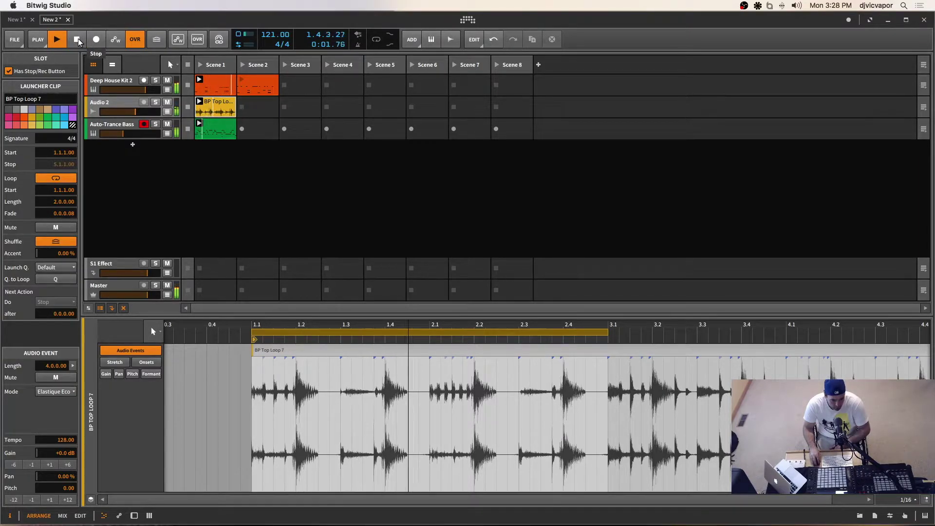
pyautogui.click(77, 40)
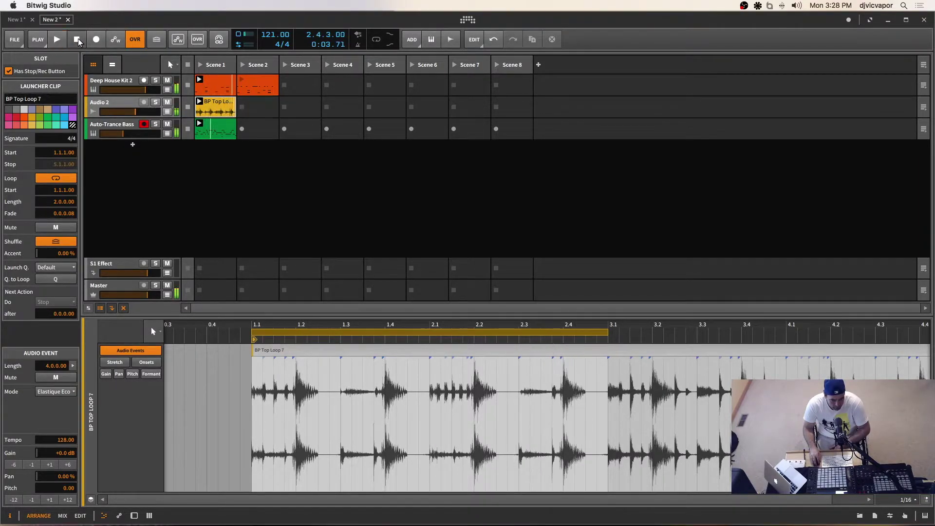
pyautogui.click(227, 102)
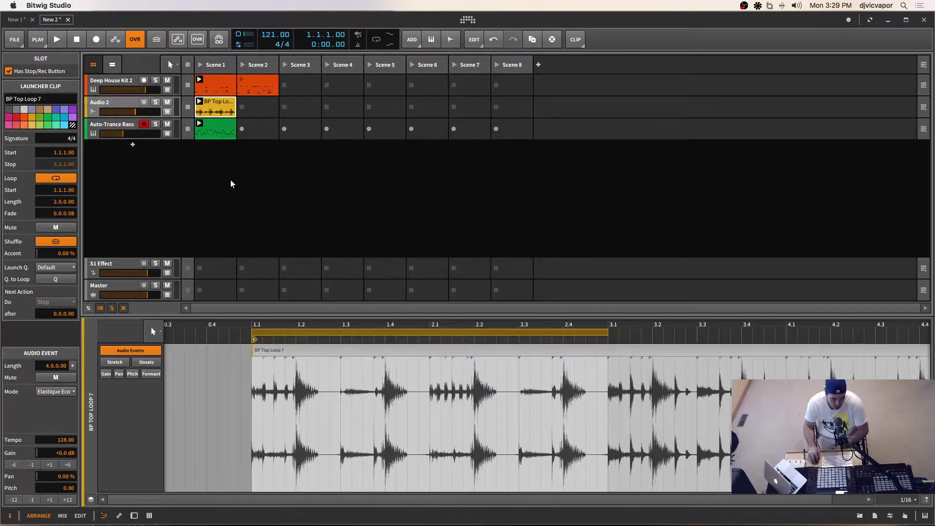
# Slice the BP Top Loop clip raw into a Drum Machine at 1/8 note, giving 16 slices.
pyautogui.rightClick(222, 106)
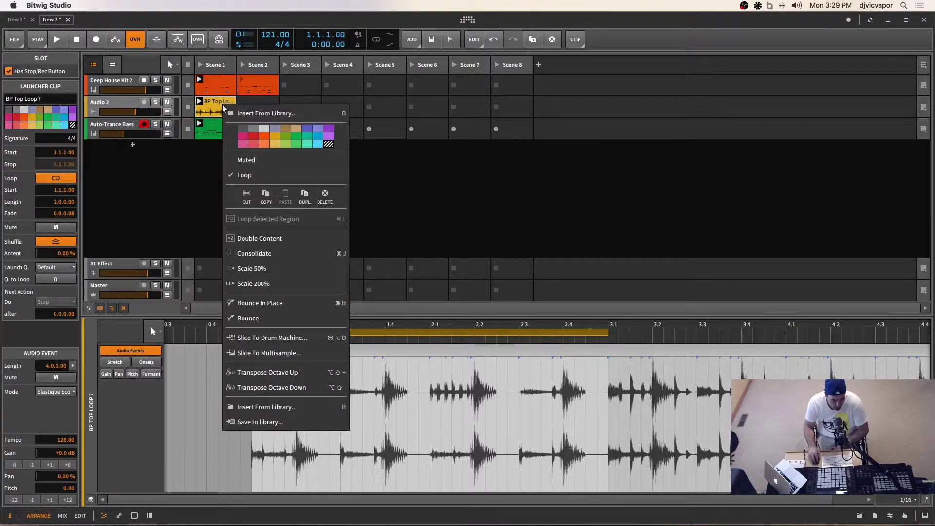
pyautogui.click(295, 339)
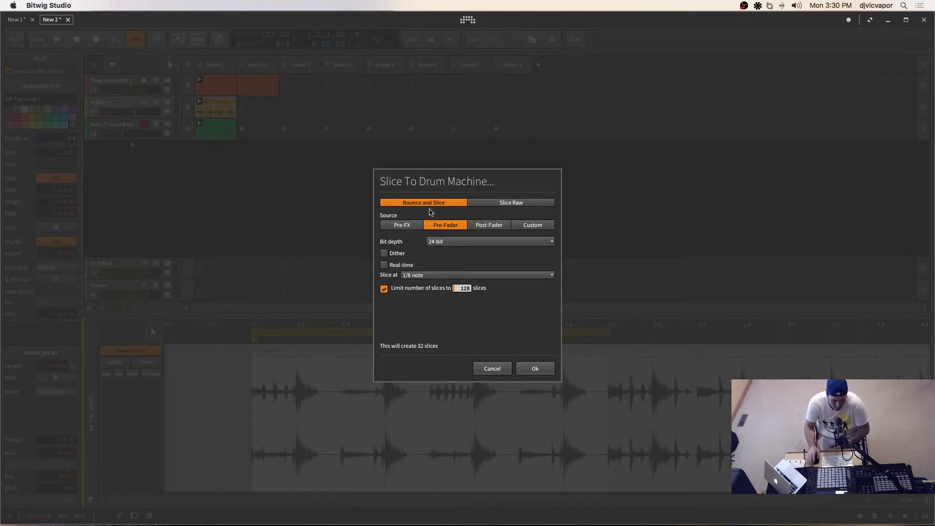
pyautogui.click(494, 202)
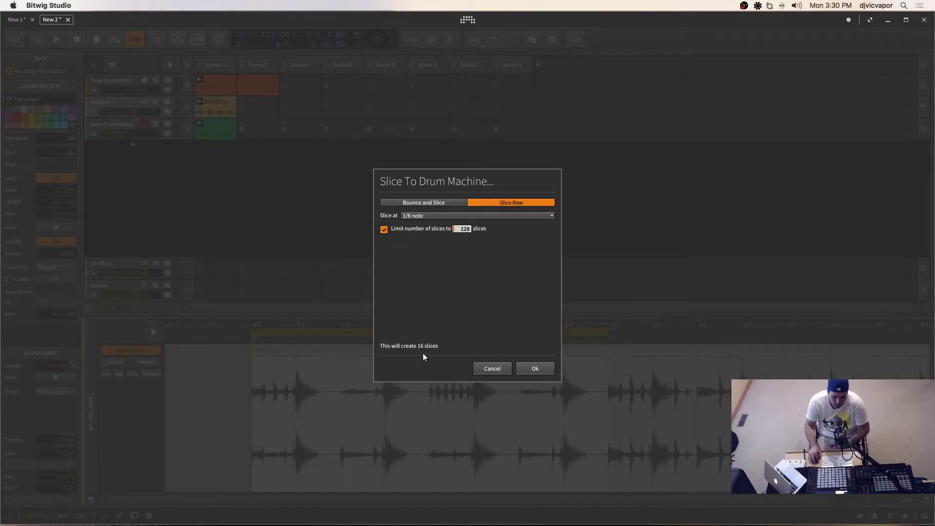
pyautogui.click(534, 369)
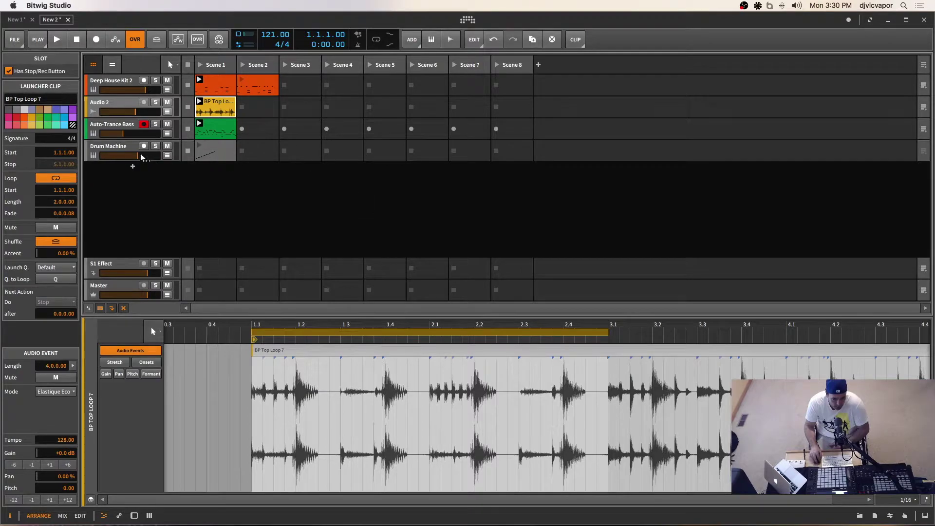
# Open the Drum Machine clip's notes and loop the clip over two bars, ending at bar 3.
pyautogui.click(128, 150)
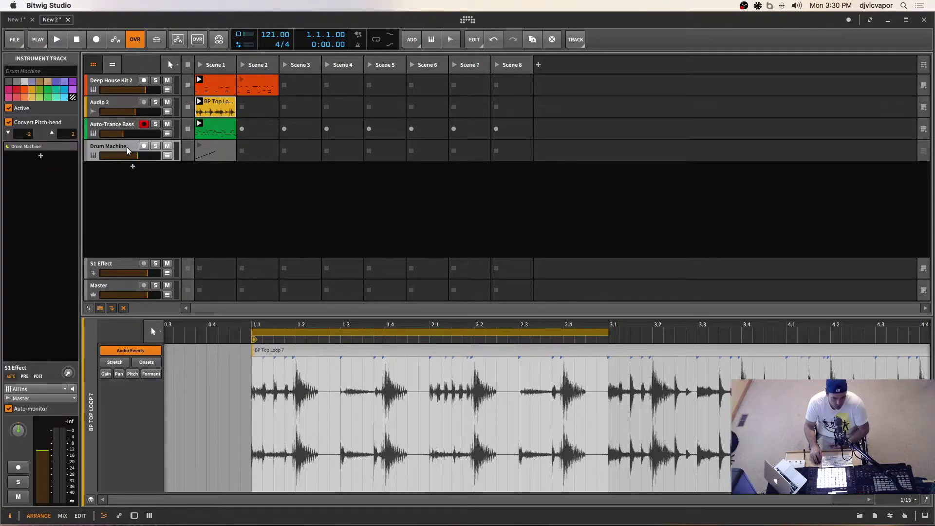
pyautogui.click(216, 149)
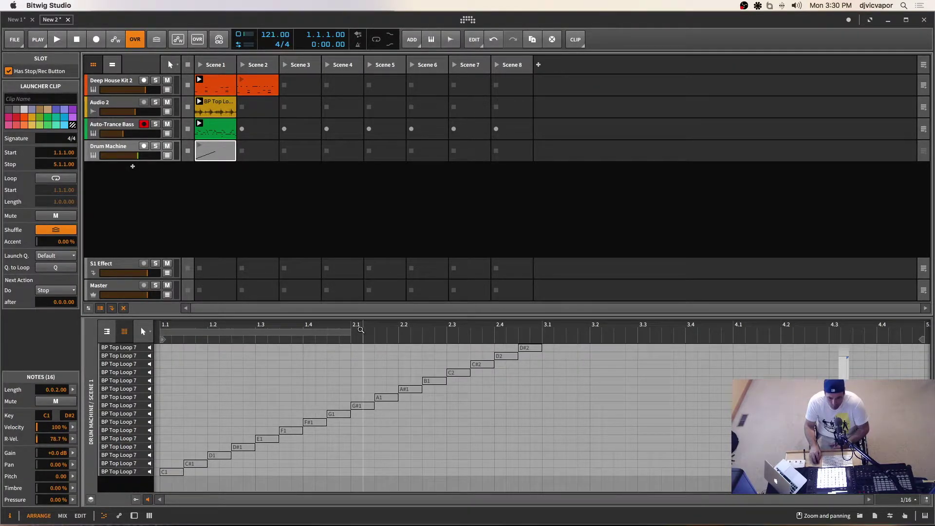
pyautogui.moveTo(353, 332); pyautogui.dragTo(392, 322)
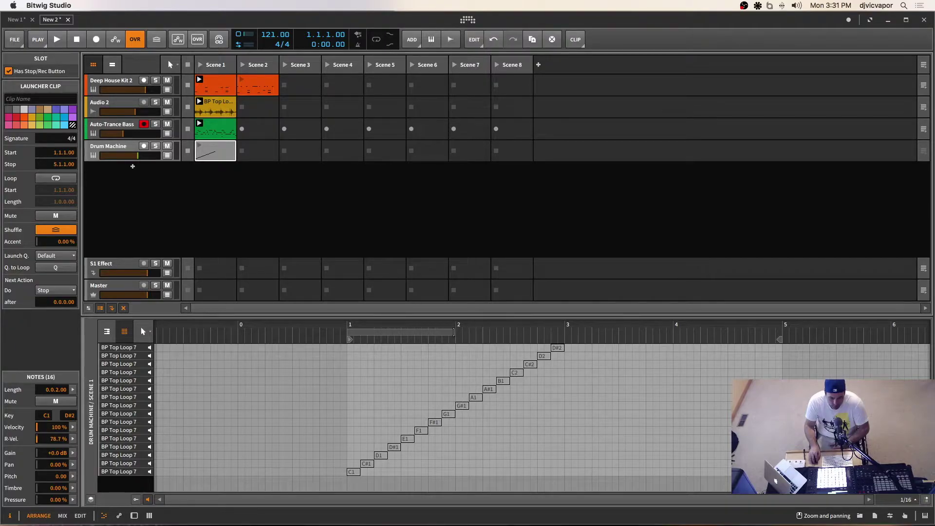
pyautogui.moveTo(454, 333); pyautogui.dragTo(564, 339)
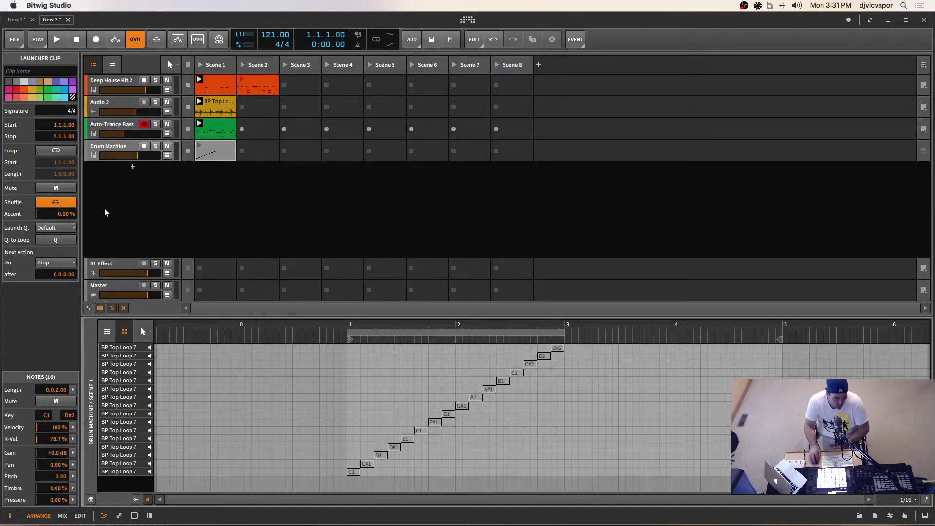
pyautogui.click(55, 150)
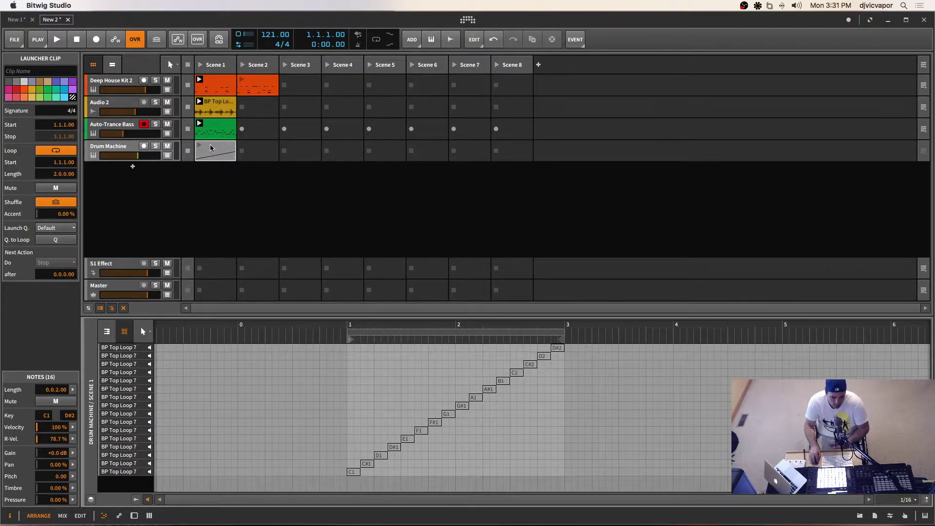
# Solo the Drum Machine track and launch its clip to hear the slice notes.
pyautogui.click(210, 156)
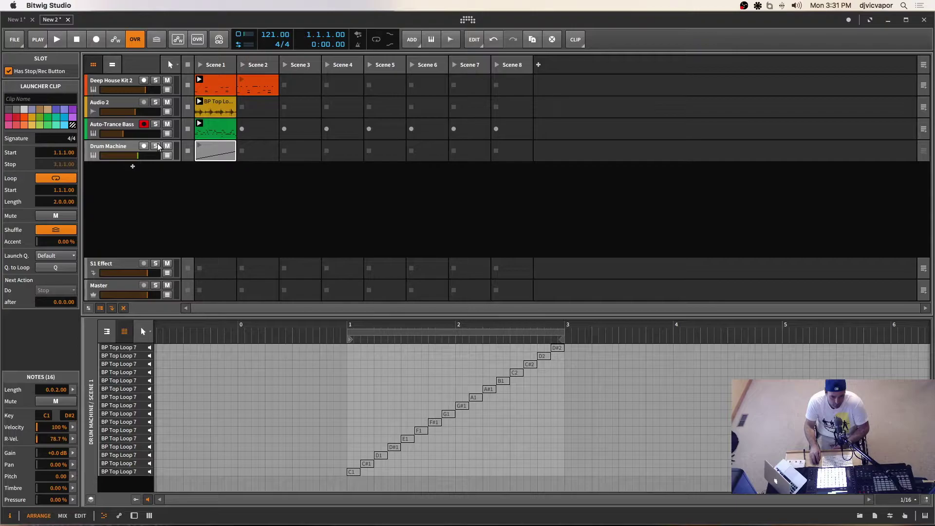
pyautogui.click(155, 146)
pyautogui.click(199, 145)
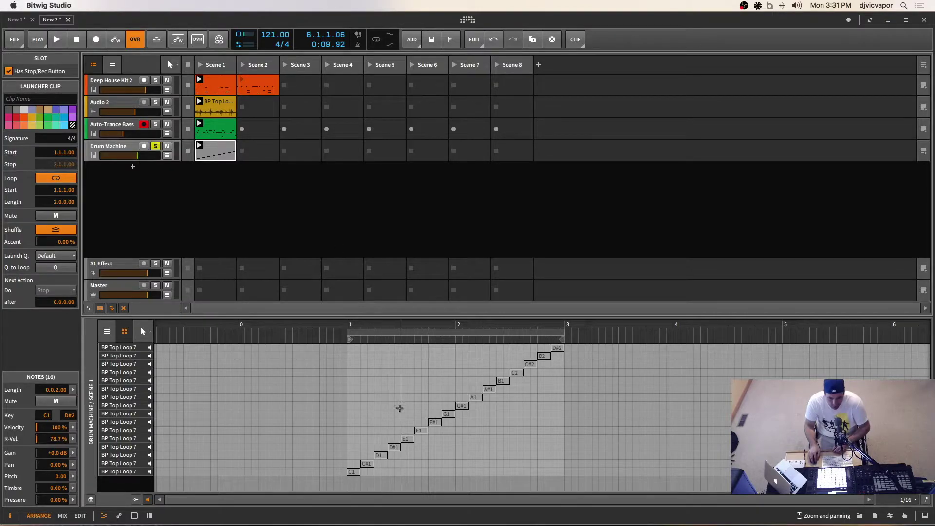
pyautogui.moveTo(431, 326); pyautogui.dragTo(468, 375)
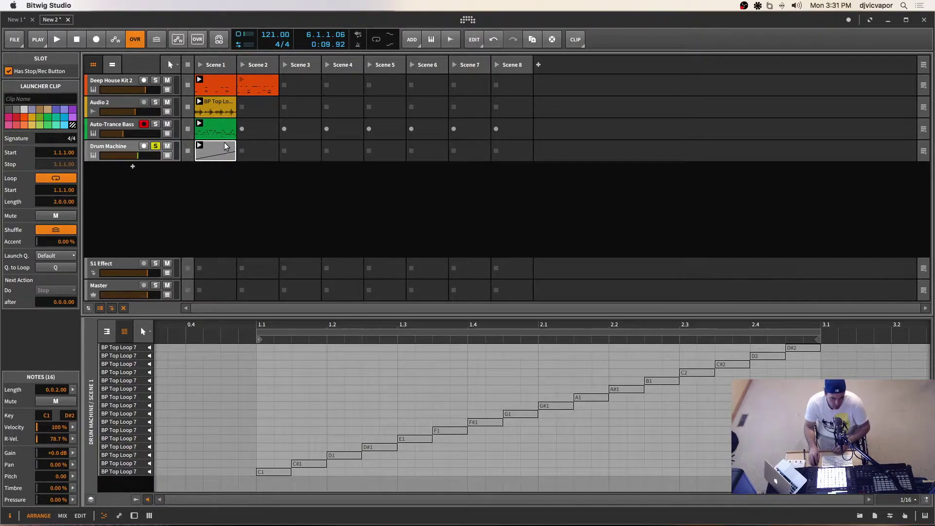
# Replace the sliced clip with an empty clip, arm Drum Machine and disarm Auto-Trance Bass.
pyautogui.press('Delete')
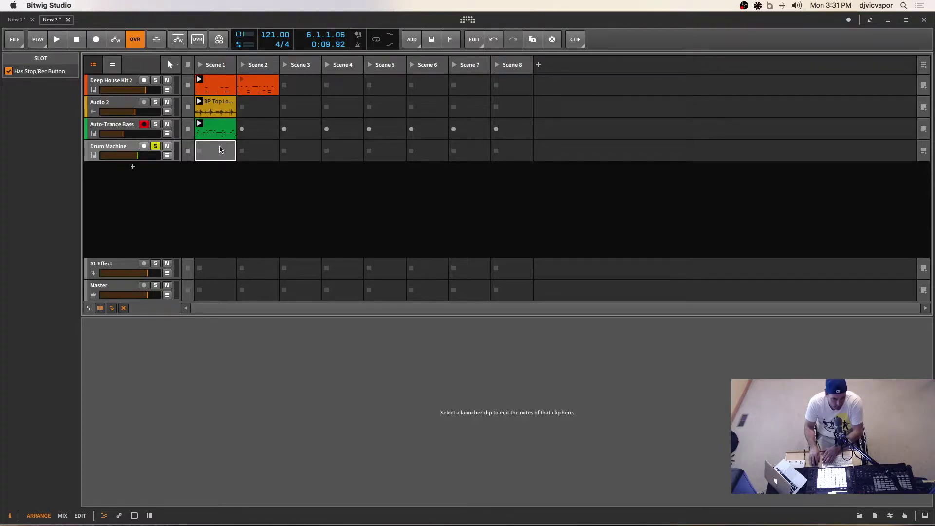
pyautogui.doubleClick(220, 149)
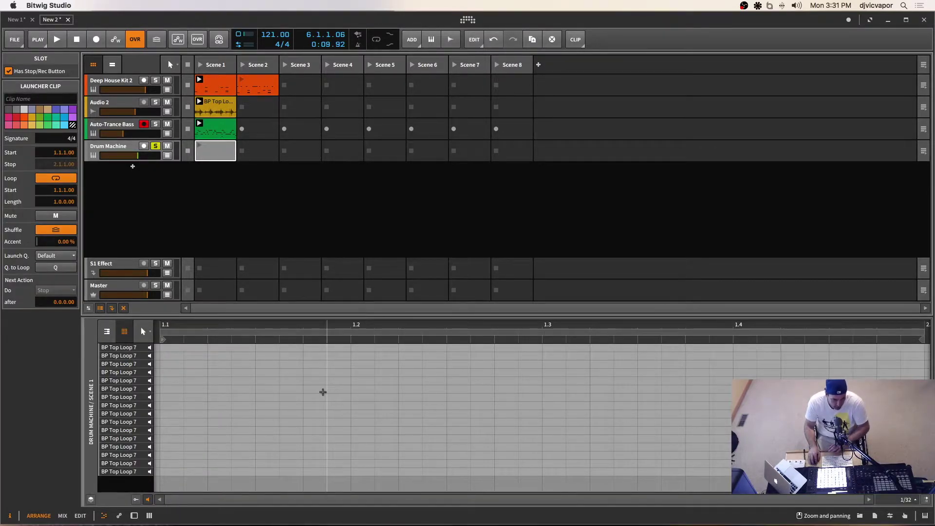
pyautogui.click(150, 473)
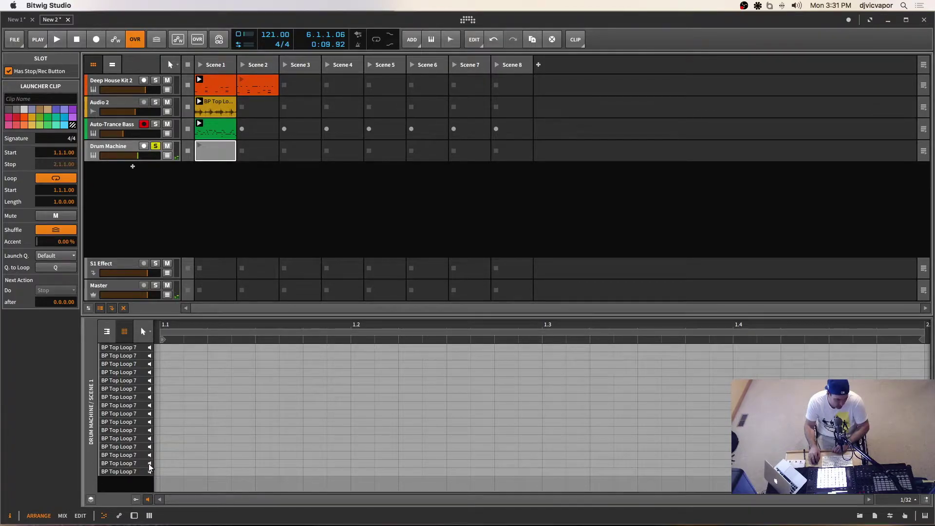
pyautogui.click(144, 146)
pyautogui.click(144, 125)
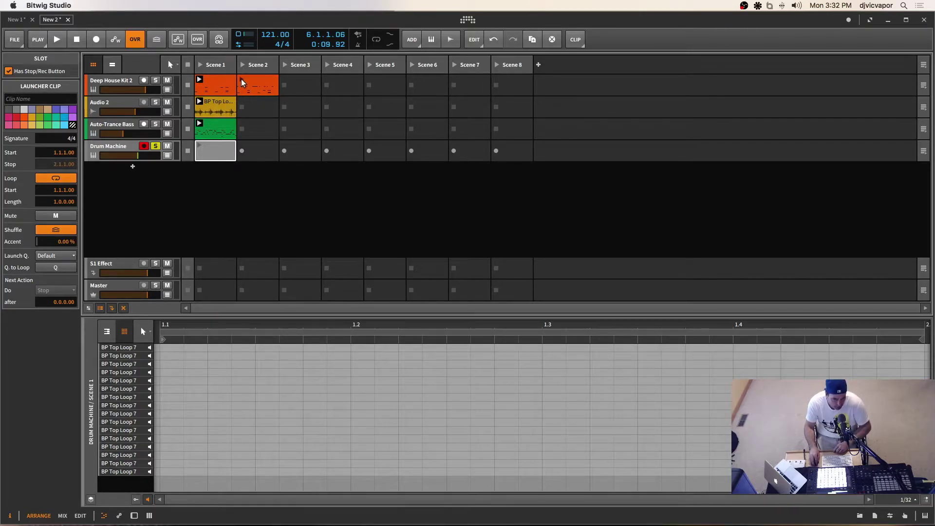
# Solo Deep House Kit 2 and launch its Scene 2 clip with the Drum Machine clip, then show the slice pads.
pyautogui.click(156, 81)
pyautogui.click(243, 79)
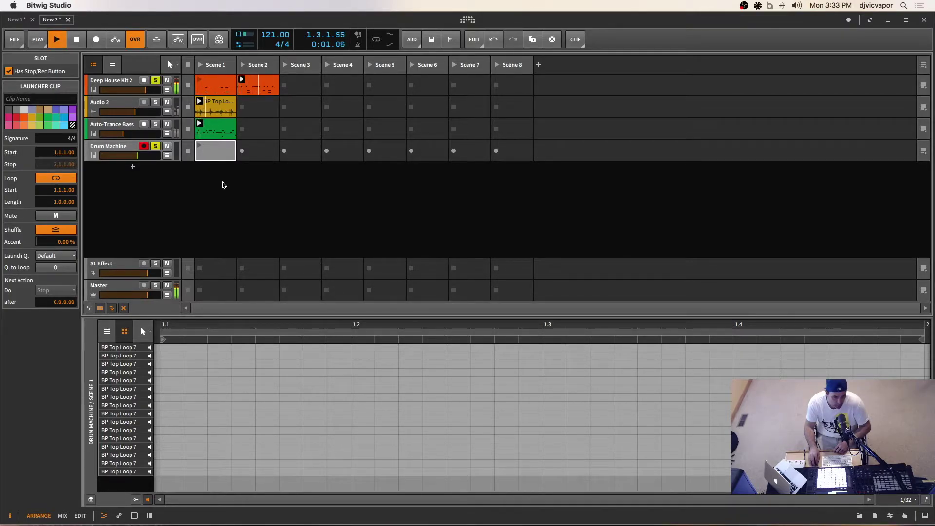
pyautogui.click(197, 145)
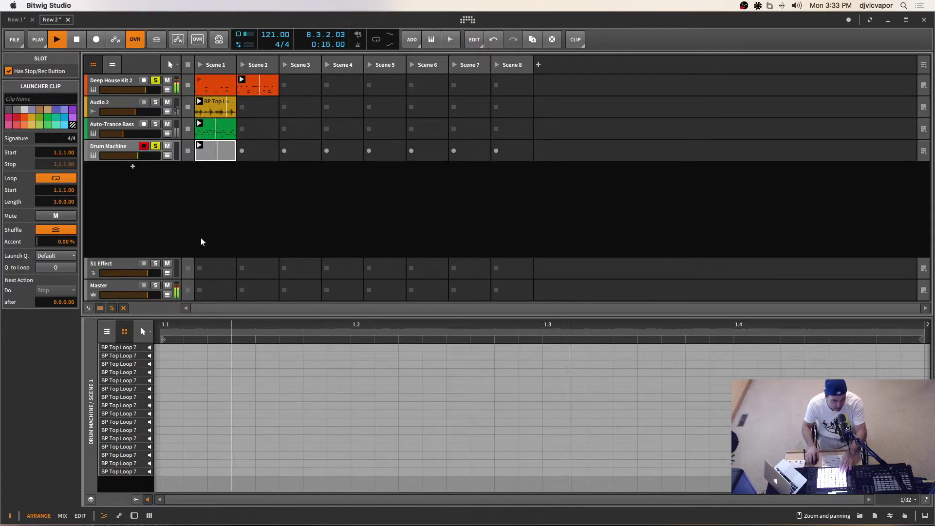
pyautogui.click(130, 149)
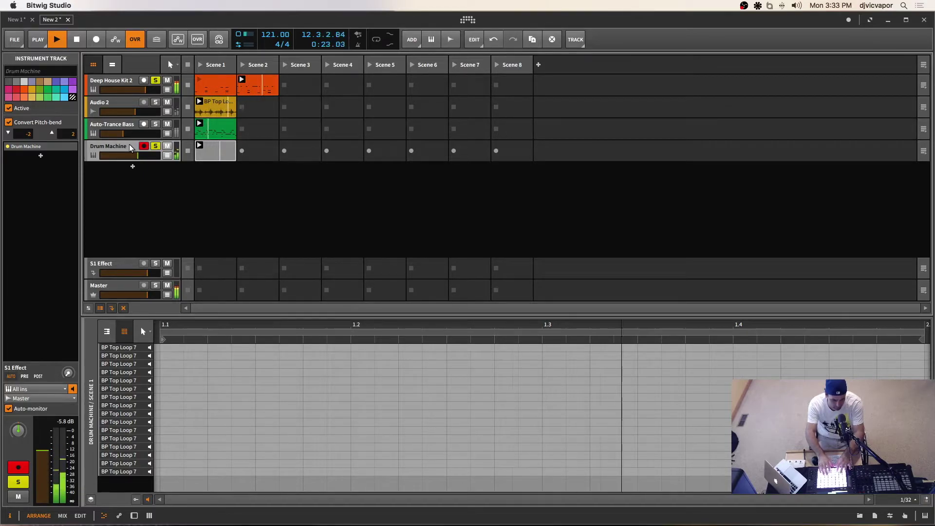
pyautogui.press('space')
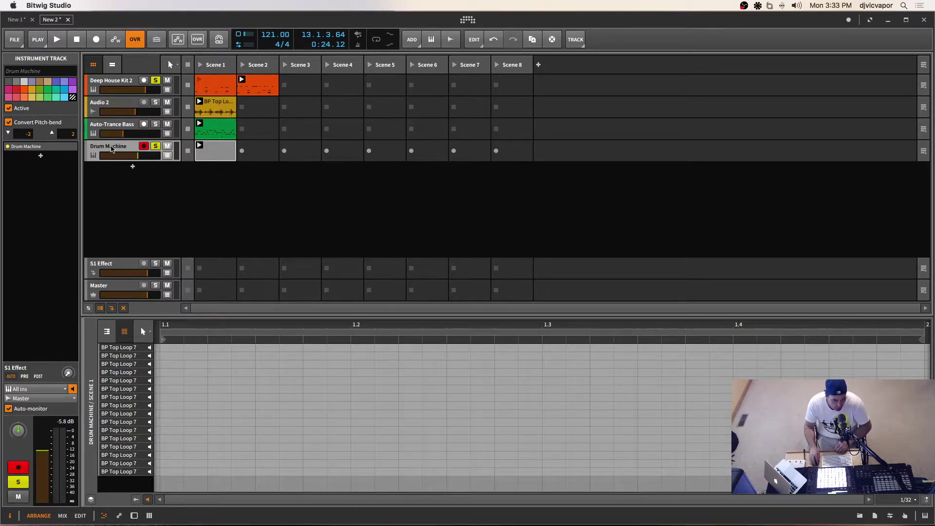
pyautogui.press('d')
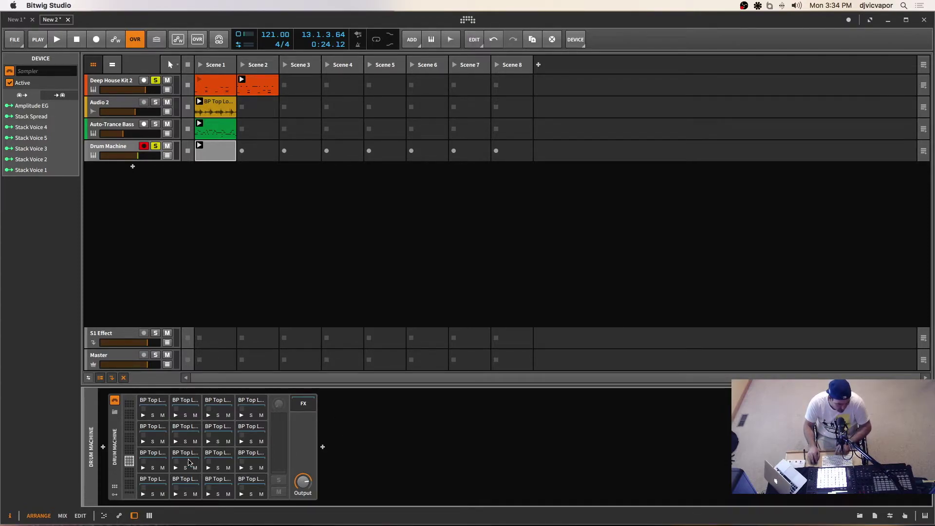
# Show the Sampler for the bottom-left slice pad, zoom its BP Top Loop 7 waveform, and start playback.
pyautogui.click(144, 494)
pyautogui.click(160, 490)
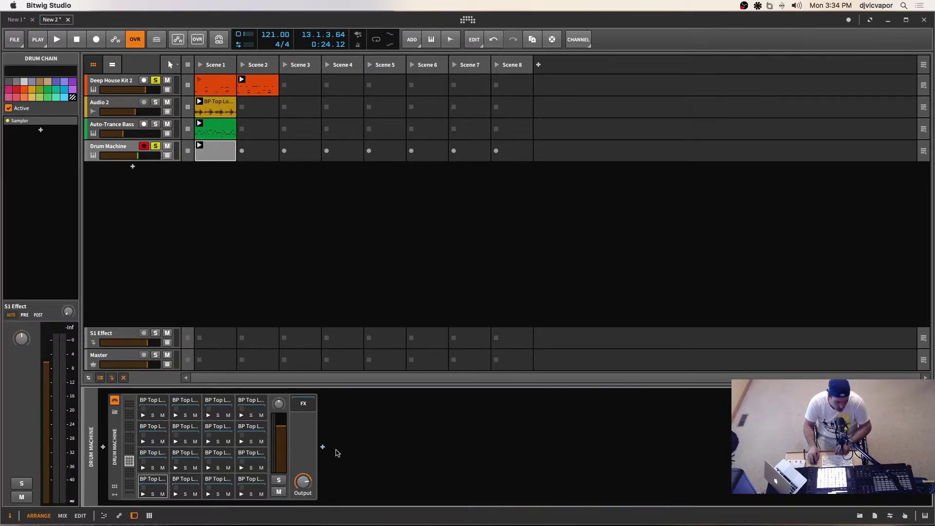
pyautogui.click(160, 482)
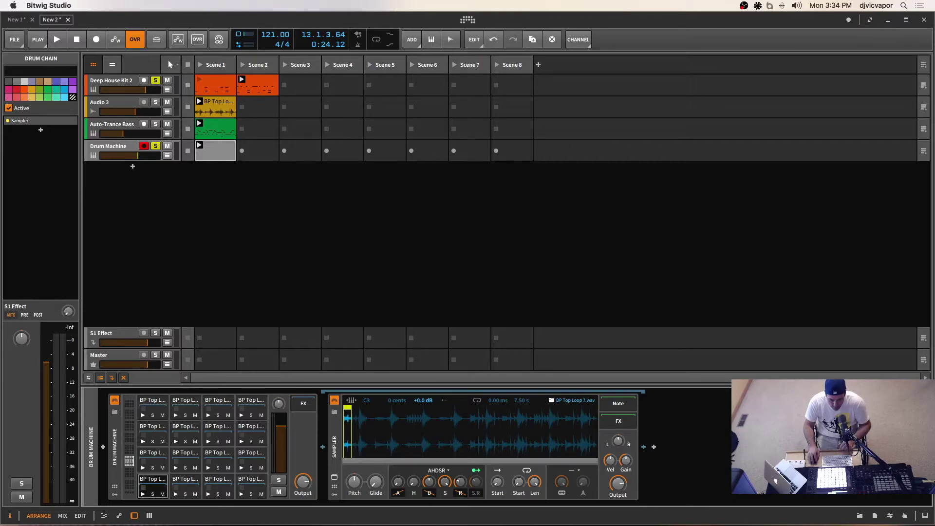
pyautogui.moveTo(350, 462); pyautogui.dragTo(343, 520)
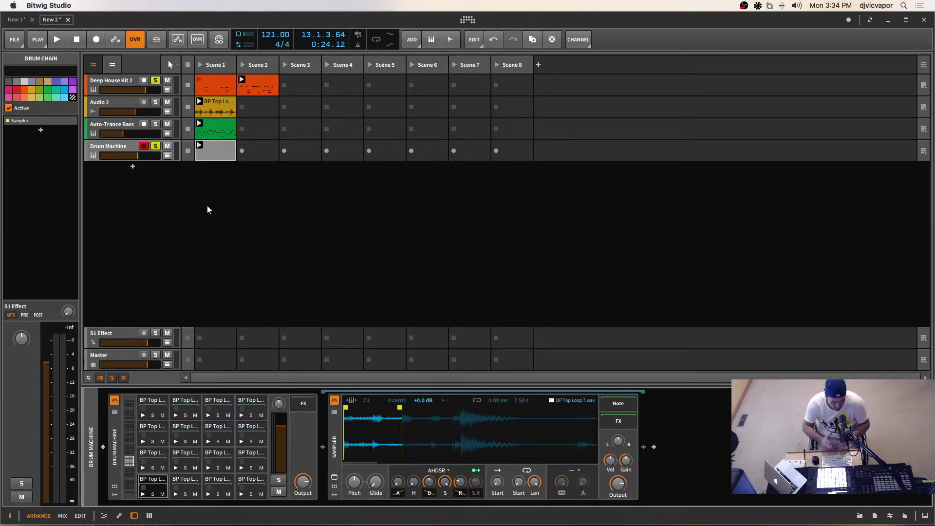
pyautogui.press('space')
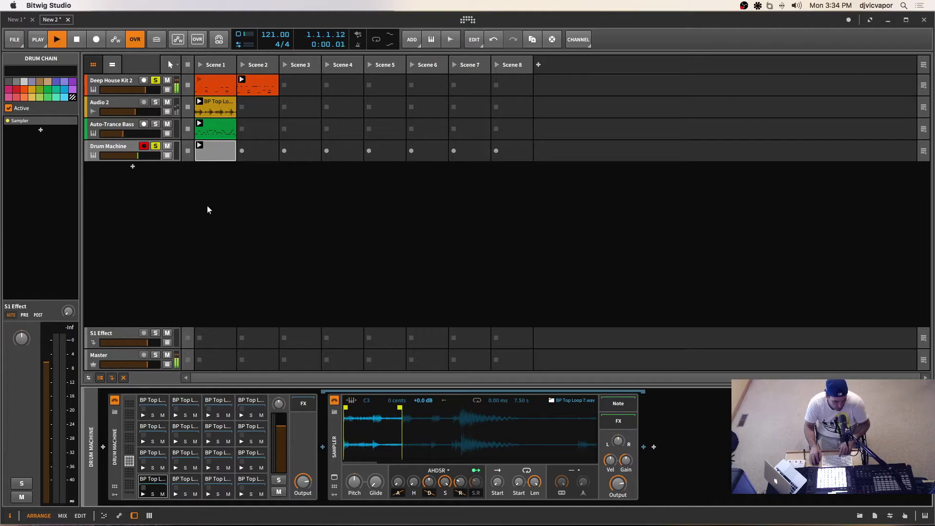
# Open the Drum Machine clip's note editor and turn Deep House Kit 2 down slightly.
pyautogui.doubleClick(210, 148)
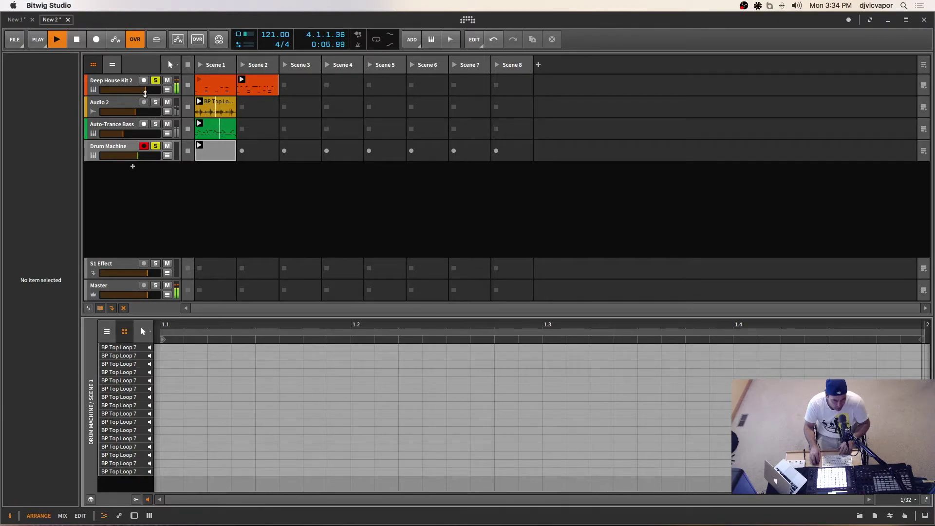
pyautogui.moveTo(144, 89); pyautogui.dragTo(141, 90)
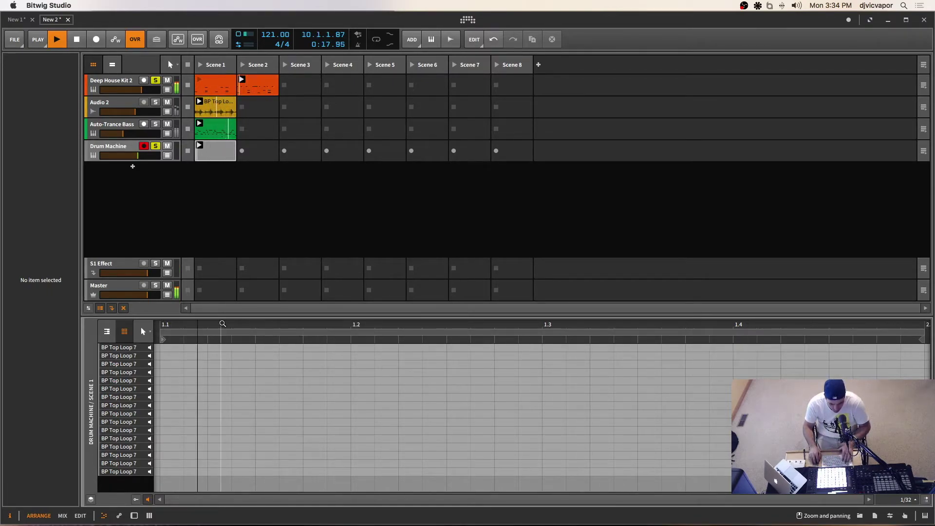
pyautogui.click(227, 357)
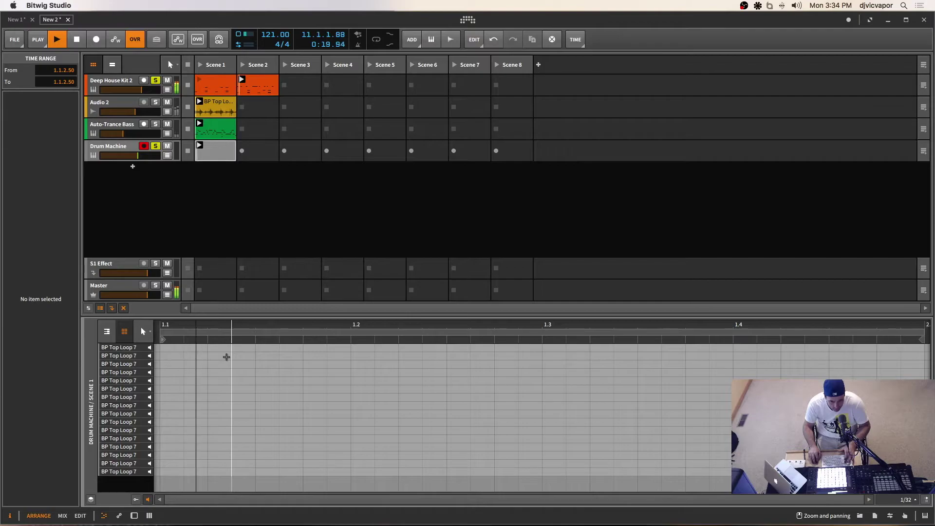
pyautogui.press('3')
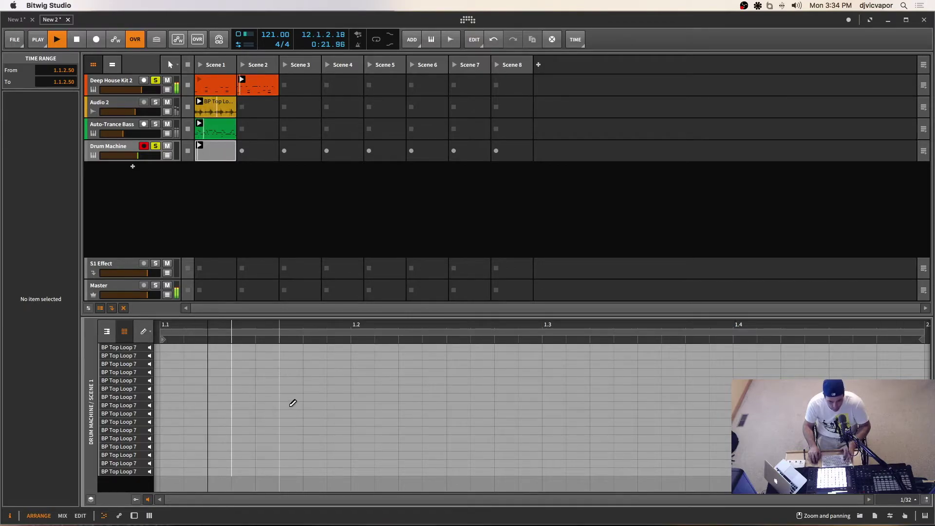
# Draw the E1, D#1, F1 and F#1 slice notes of the rhythm in beats 2 to 4.
pyautogui.click(392, 437)
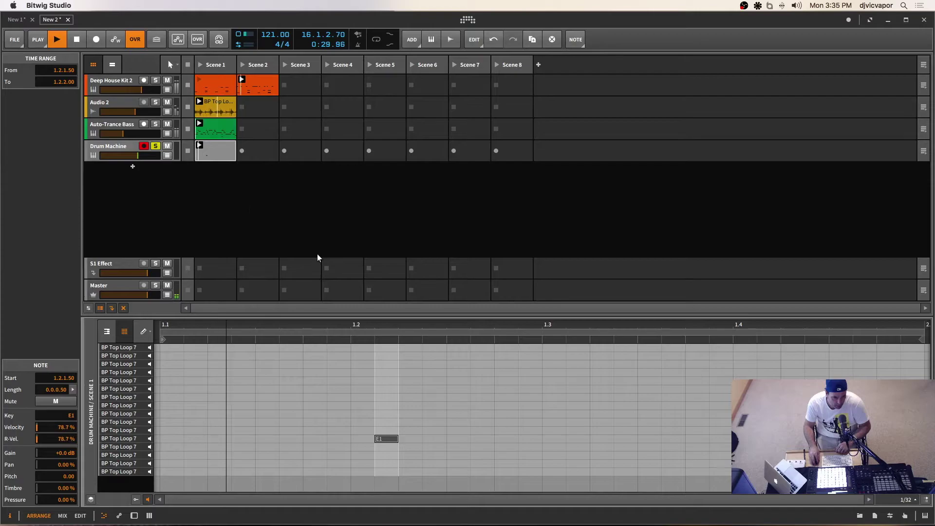
pyautogui.click(393, 445)
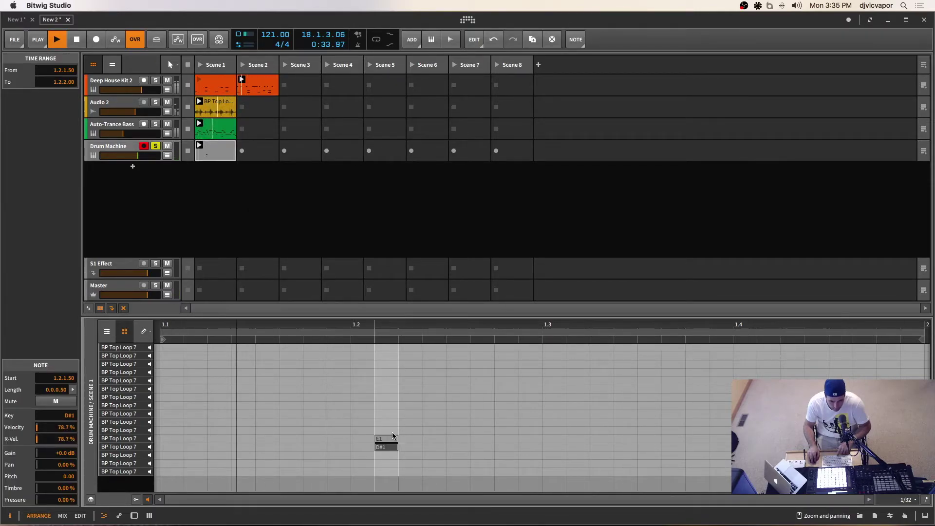
pyautogui.click(432, 447)
pyautogui.click(482, 446)
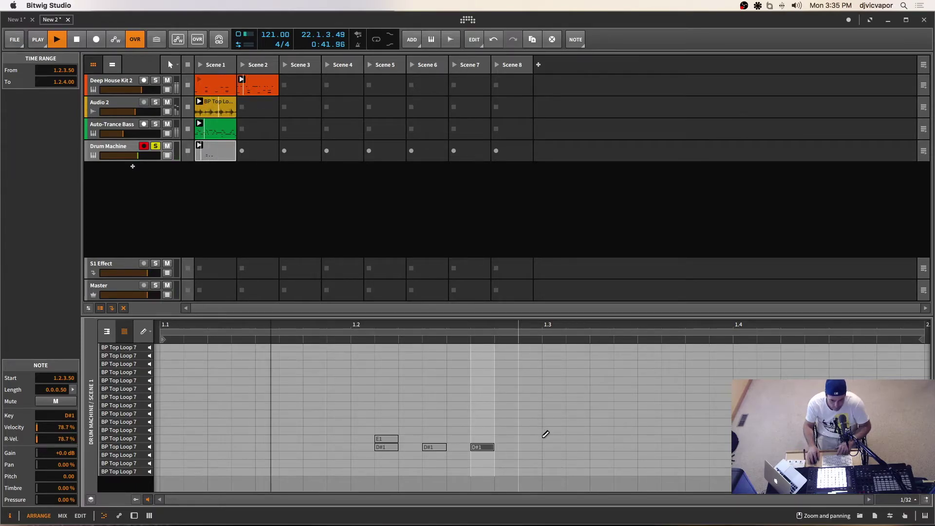
pyautogui.click(554, 414)
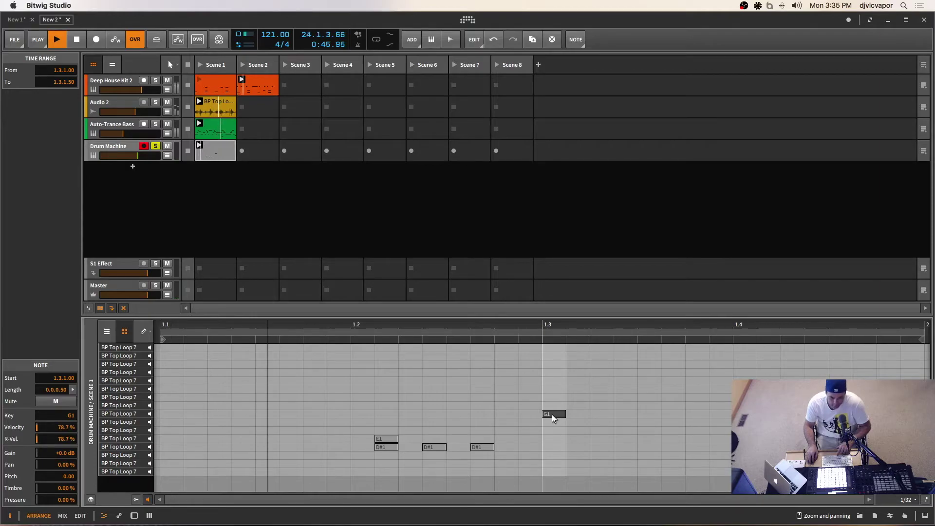
pyautogui.press('Down')
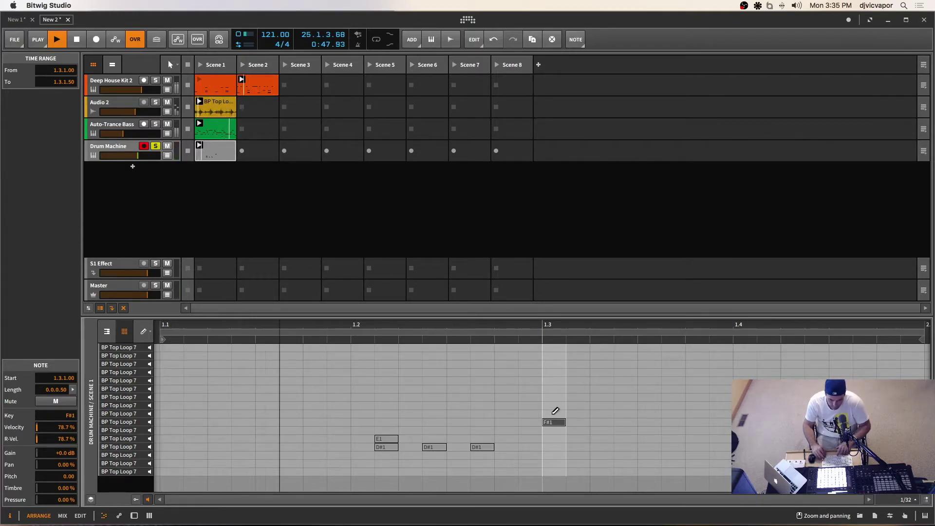
pyautogui.press('Down')
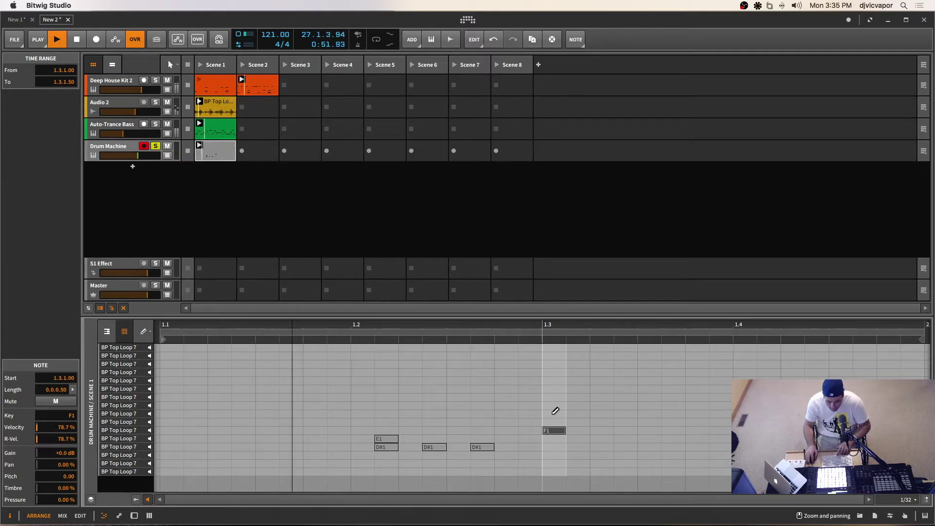
pyautogui.doubleClick(575, 432)
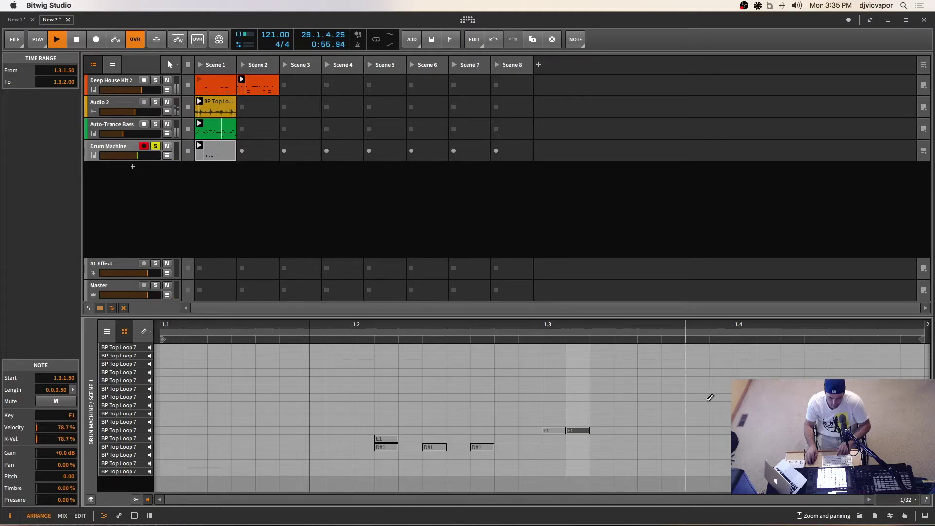
pyautogui.click(701, 420)
pyautogui.doubleClick(741, 422)
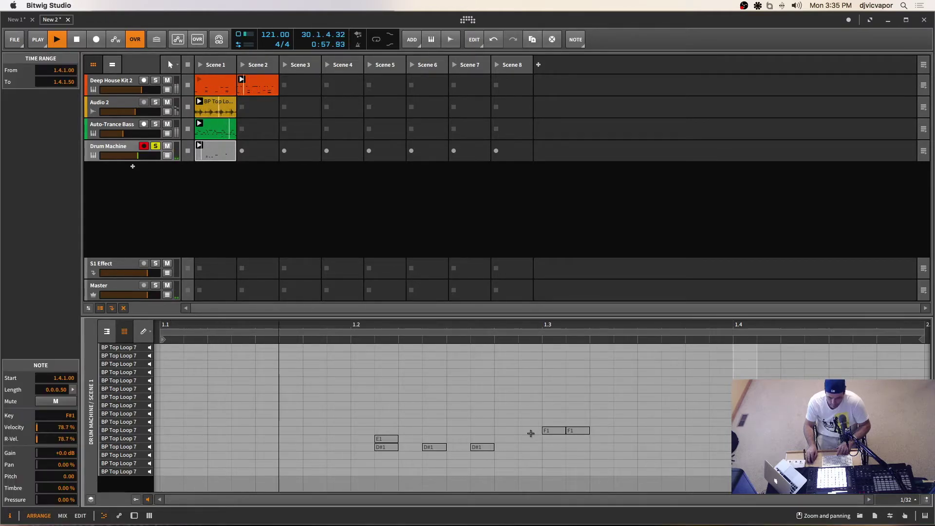
pyautogui.click(364, 420)
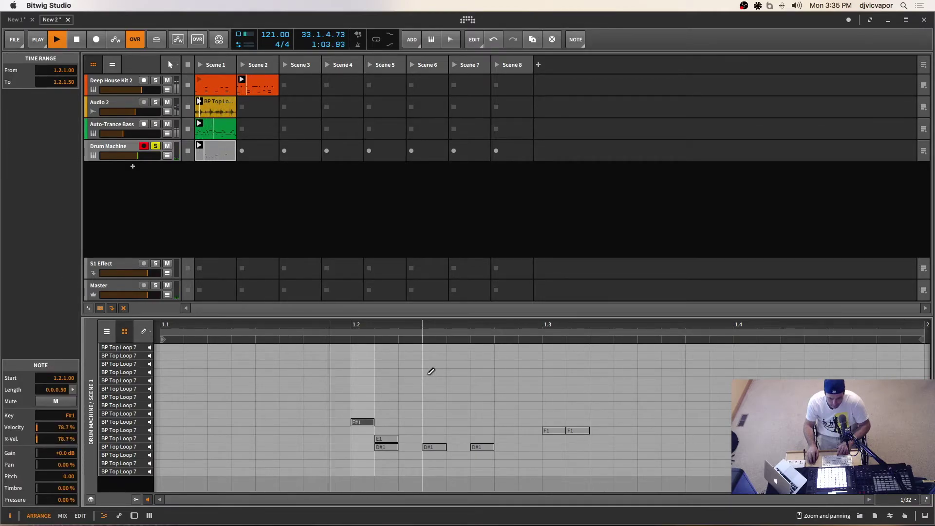
# Add a C#2 hit on every beat's third sixteenth and an A#1 note at 1.1.4.
pyautogui.click(458, 365)
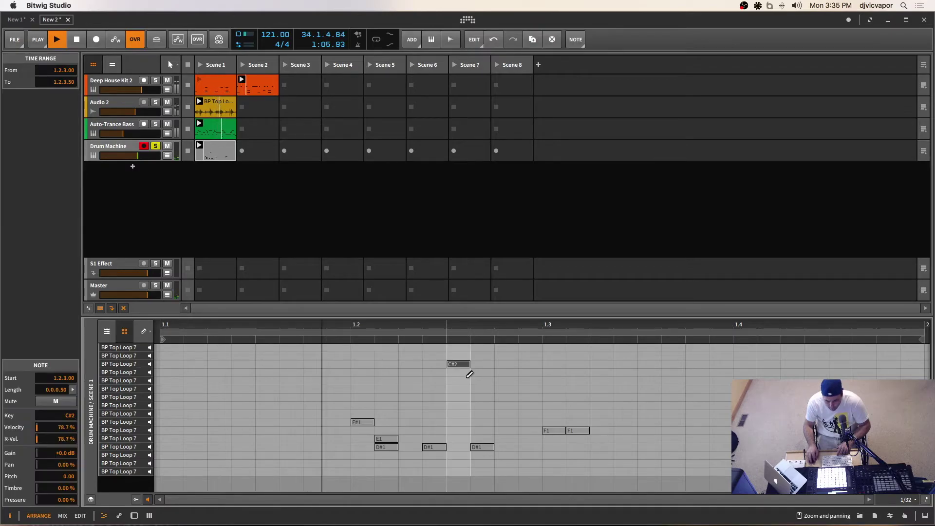
pyautogui.click(644, 364)
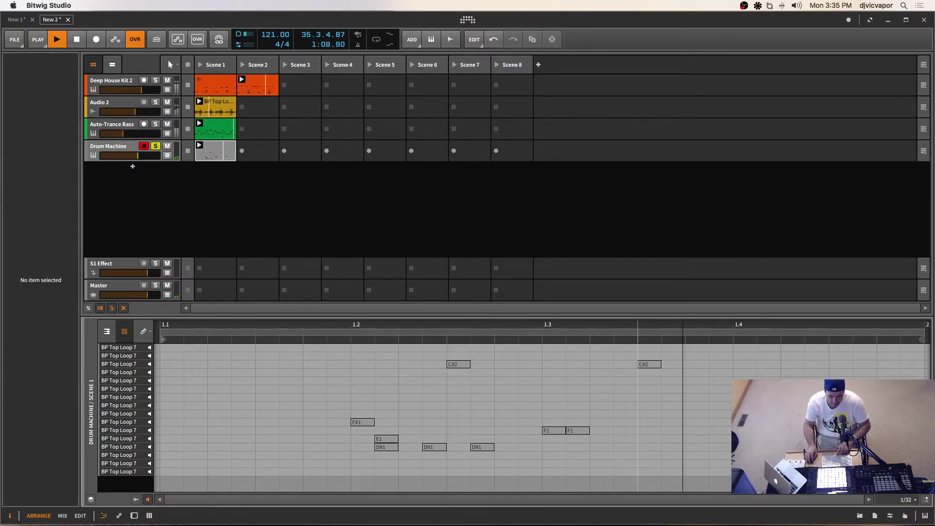
pyautogui.click(840, 364)
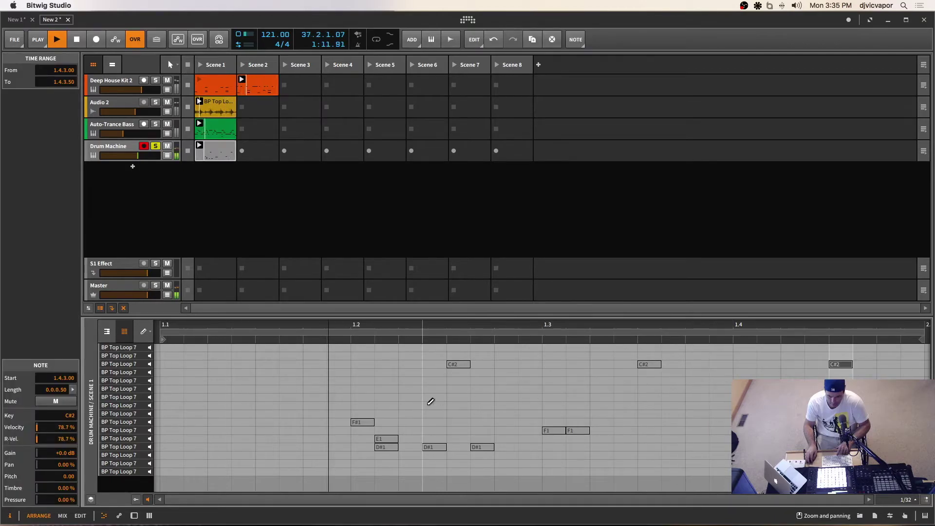
pyautogui.click(265, 364)
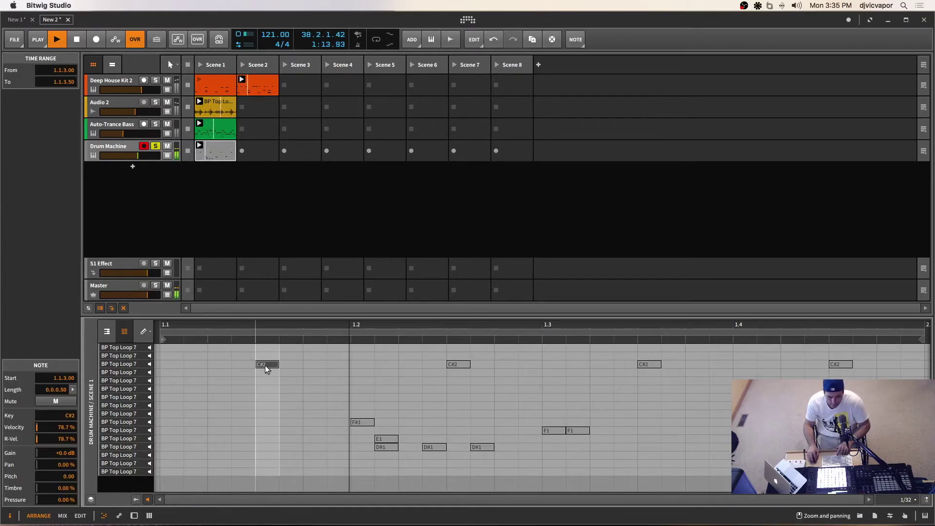
pyautogui.click(307, 389)
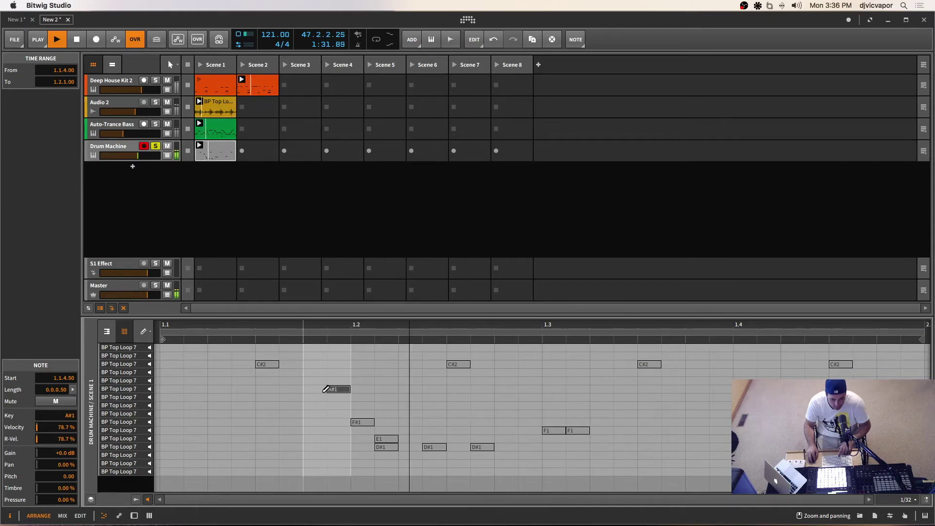
# Move the A#1 note six steps later to 1.3.2.50 and mute it.
pyautogui.press('Right')
pyautogui.press('Right')
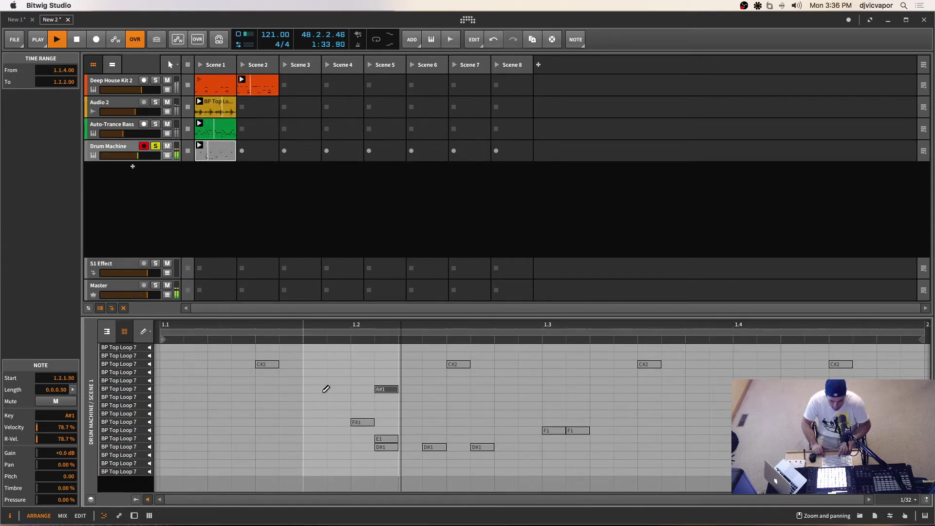
pyautogui.press('Right')
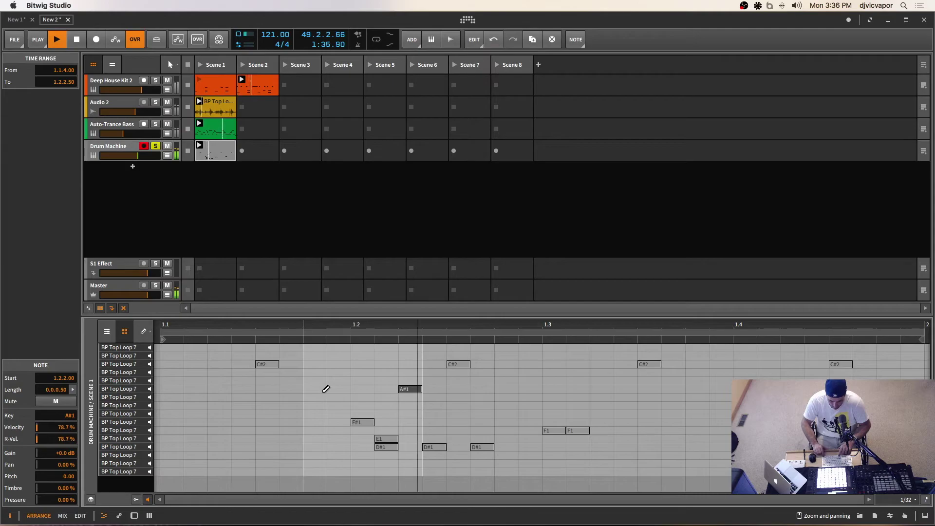
pyautogui.press('Right')
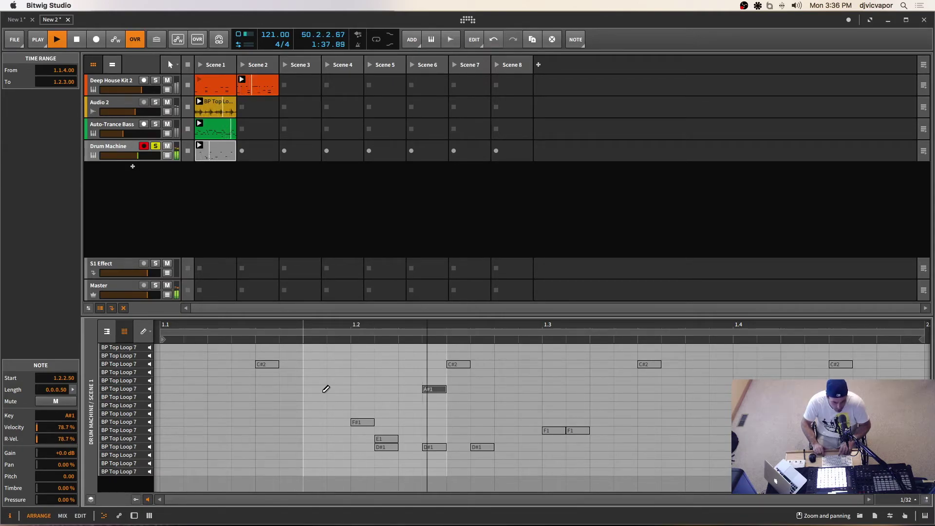
pyautogui.press('Right')
pyautogui.press('Right')
pyautogui.press('Right')
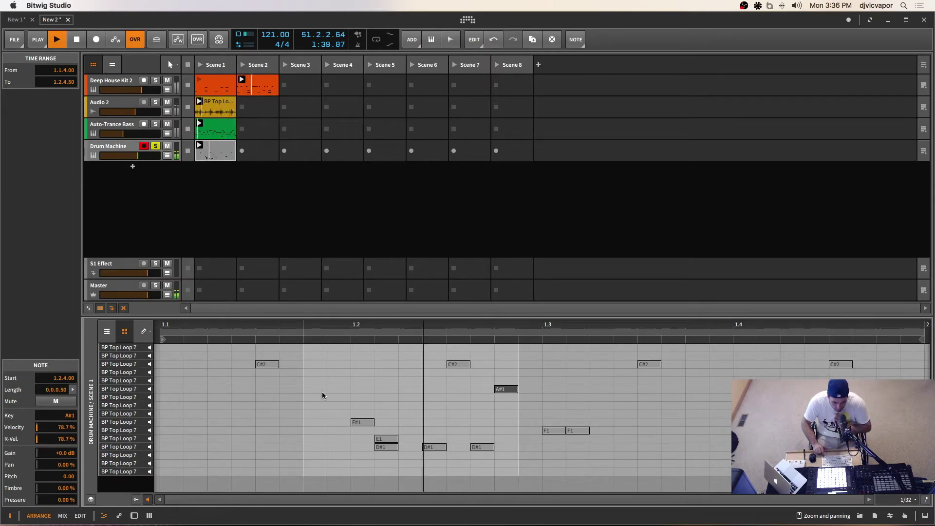
pyautogui.press('Right')
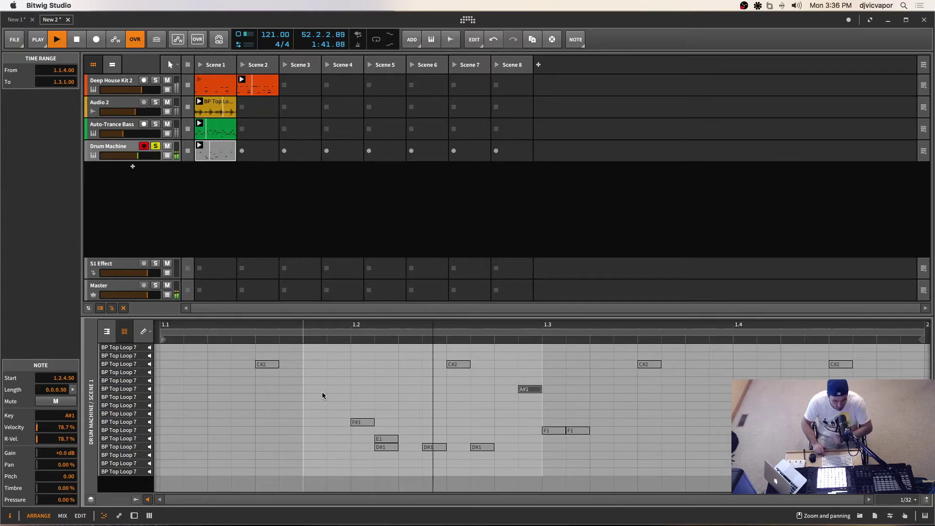
pyautogui.press('Right')
pyautogui.press('Right')
pyautogui.press('Right')
pyautogui.press('Right')
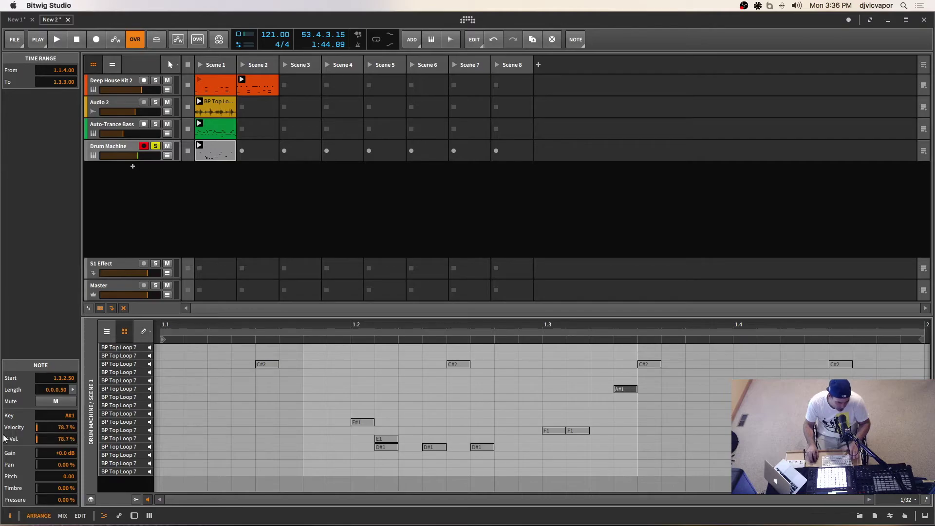
pyautogui.click(53, 402)
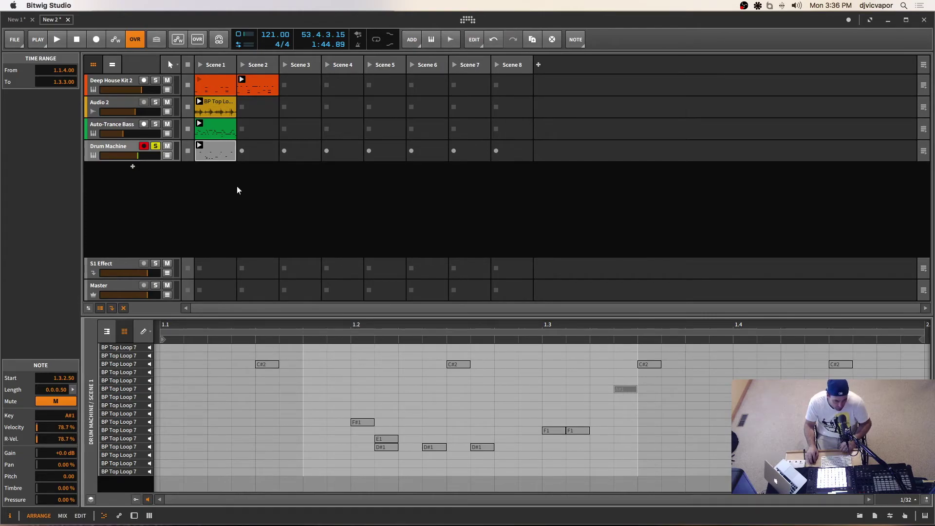
# Unsolo Drum Machine, raise its volume to about -2.5 dB, and mute Audio 2 while auditioning.
pyautogui.press('space')
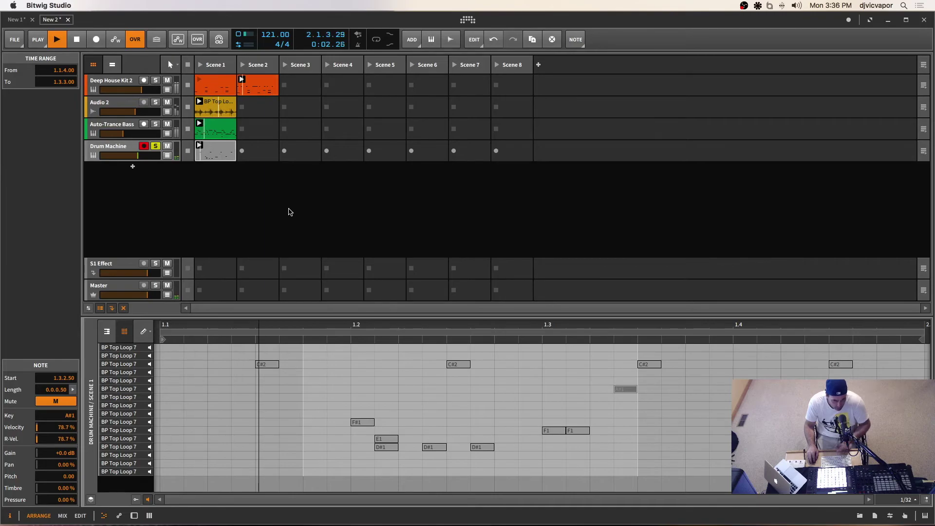
pyautogui.click(155, 146)
pyautogui.moveTo(138, 154)
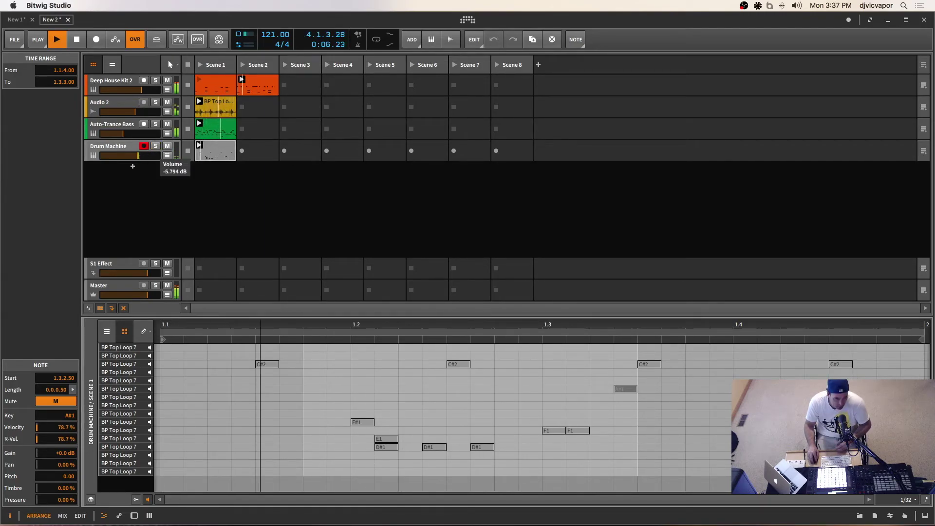
pyautogui.moveTo(138, 154); pyautogui.dragTo(142, 154)
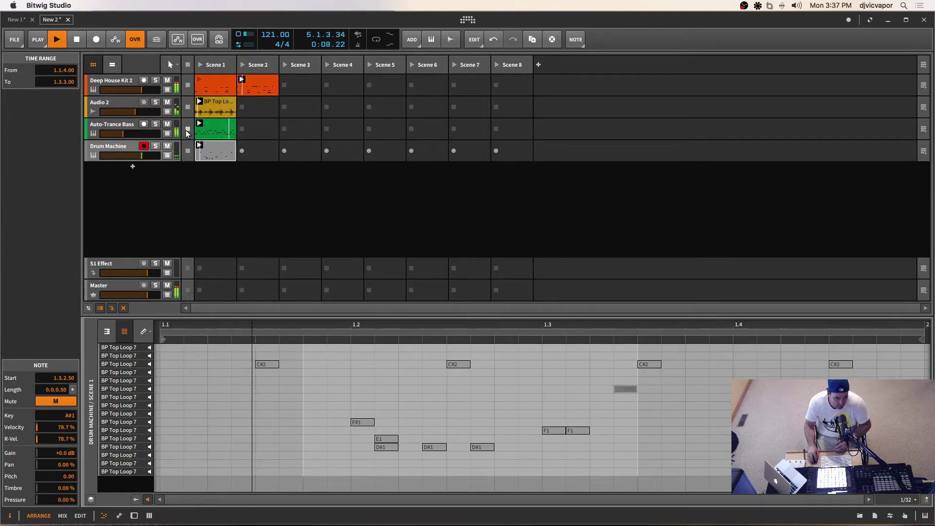
pyautogui.click(167, 103)
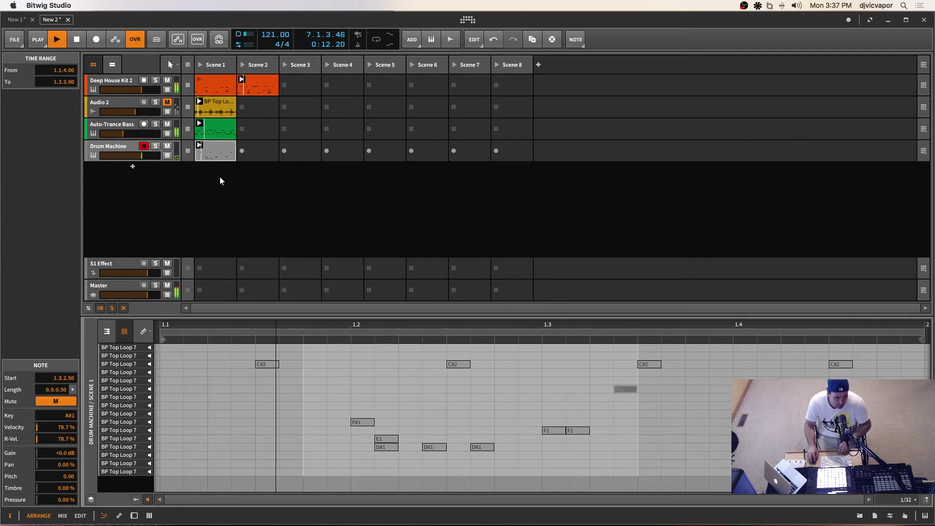
pyautogui.moveTo(142, 155); pyautogui.dragTo(142, 155)
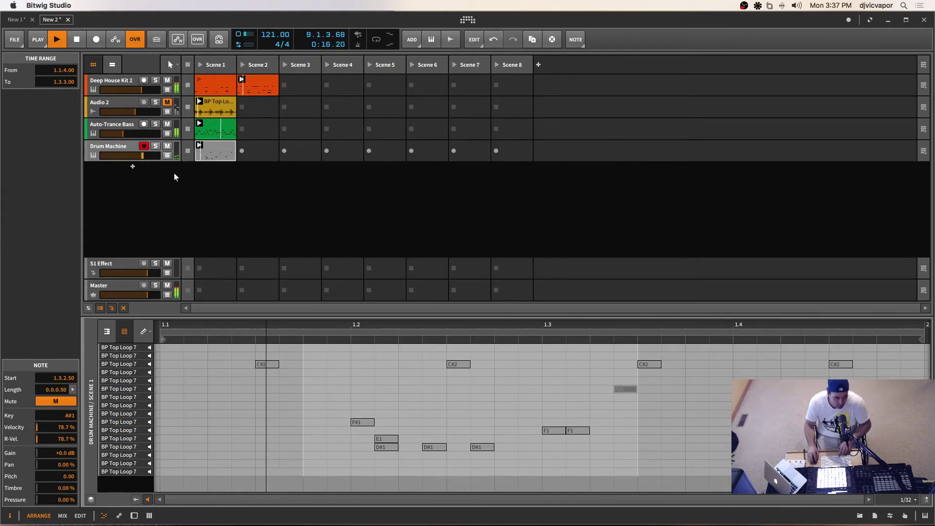
pyautogui.press('space')
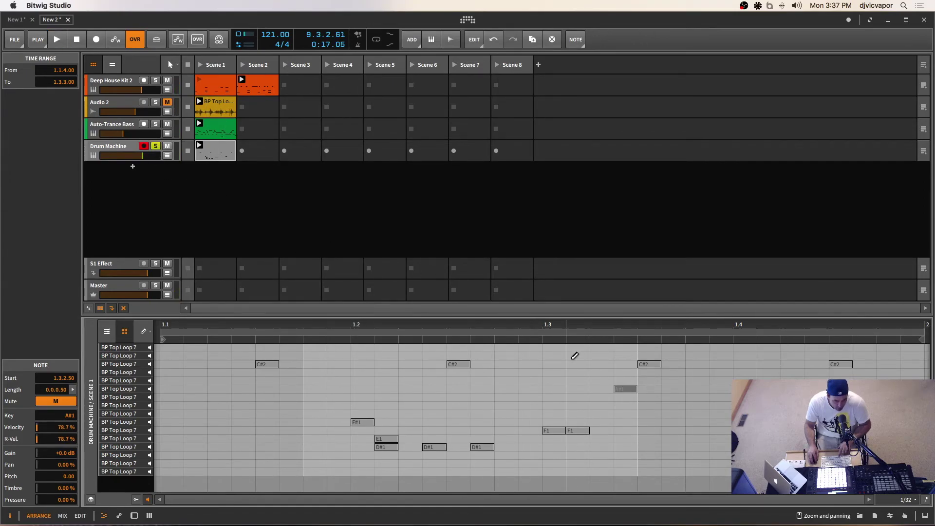
pyautogui.press('space')
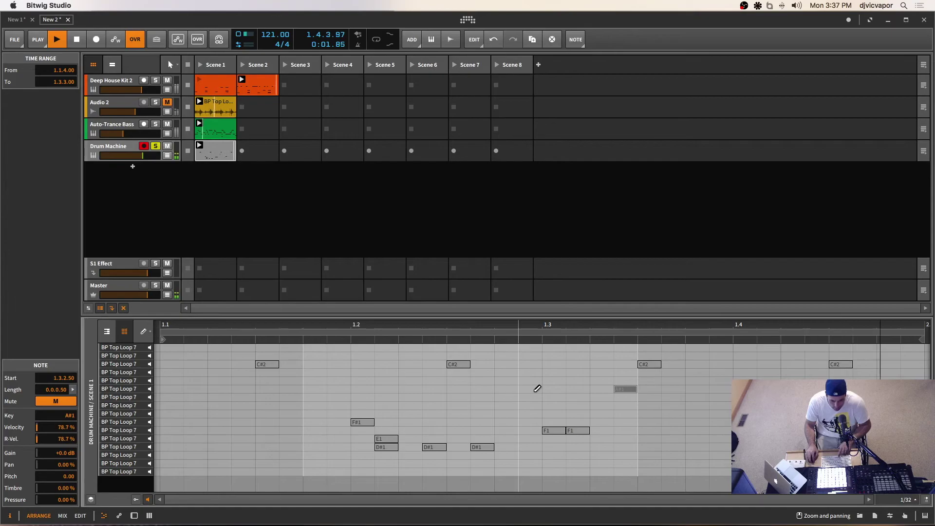
pyautogui.press('space')
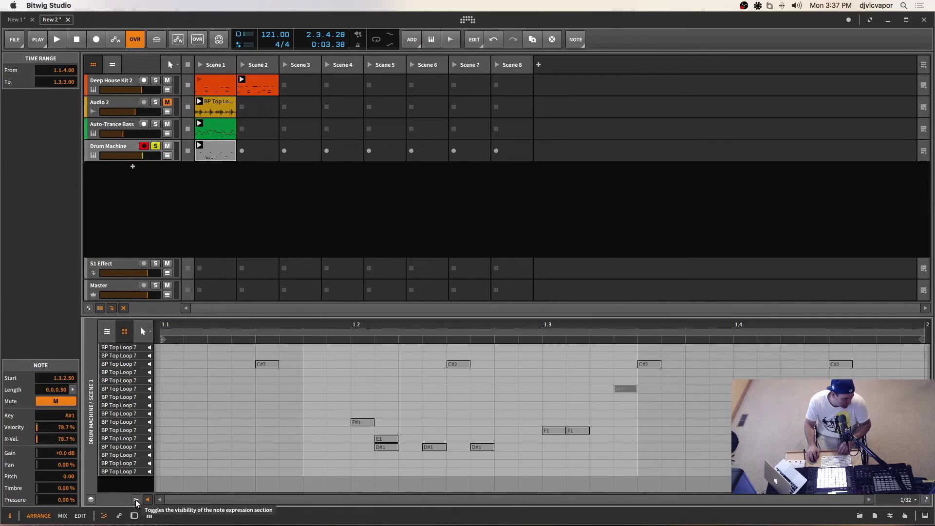
# Select the lower D#1, E1 and F1 slice notes and boost their gain to +10.2 dB.
pyautogui.click(136, 501)
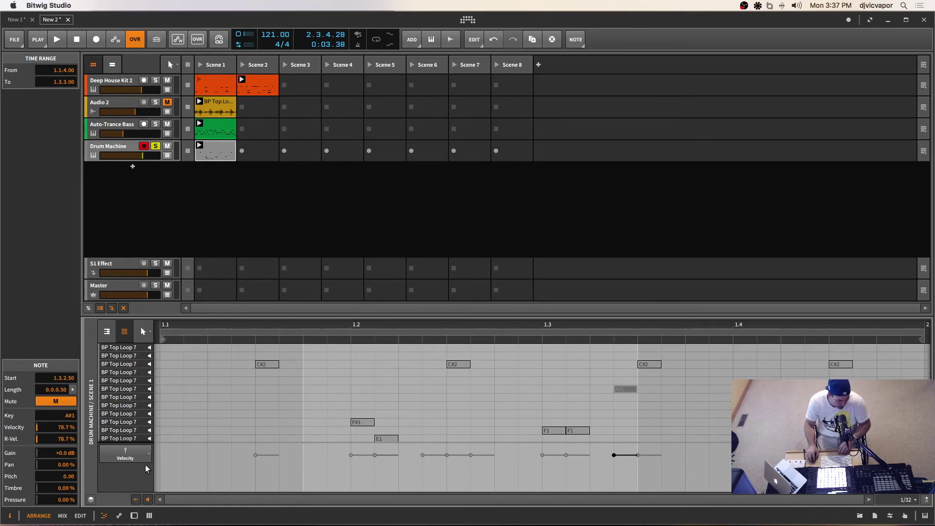
pyautogui.scroll(-2, 418, 412)
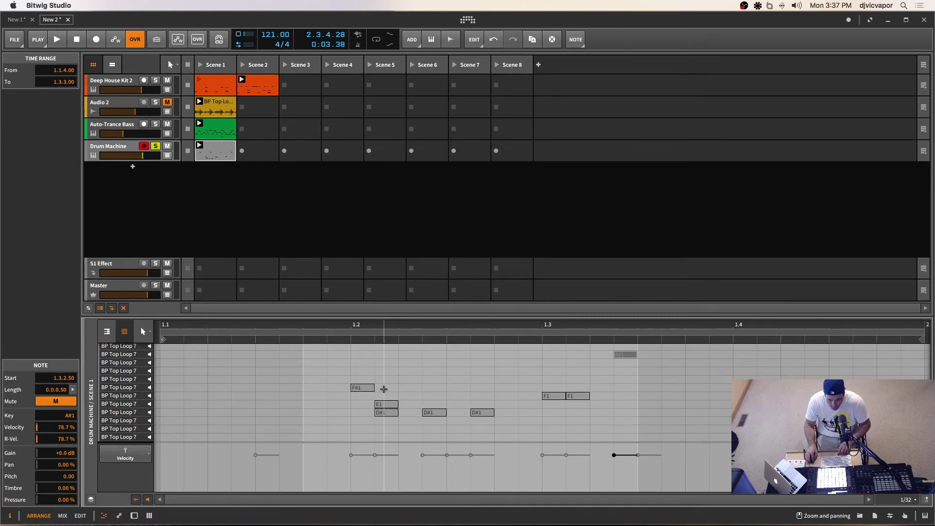
pyautogui.moveTo(384, 389); pyautogui.dragTo(757, 425)
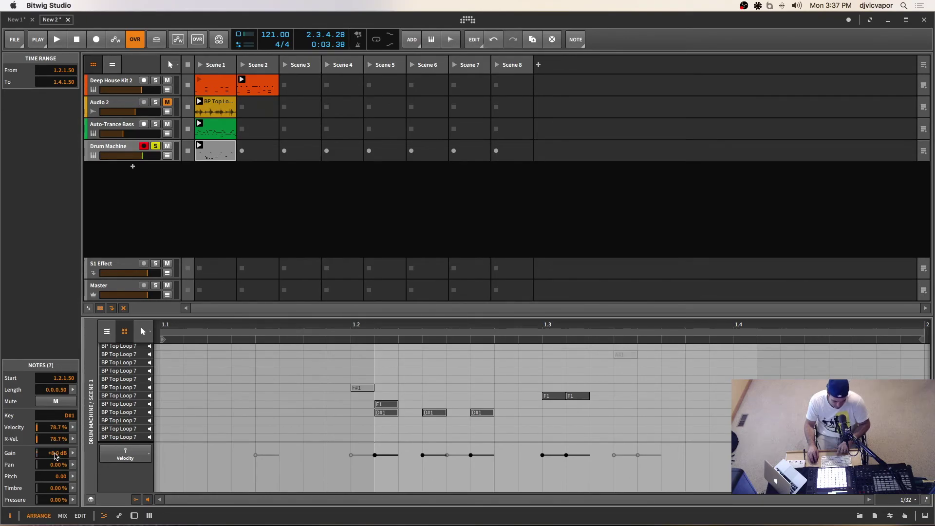
pyautogui.press('space')
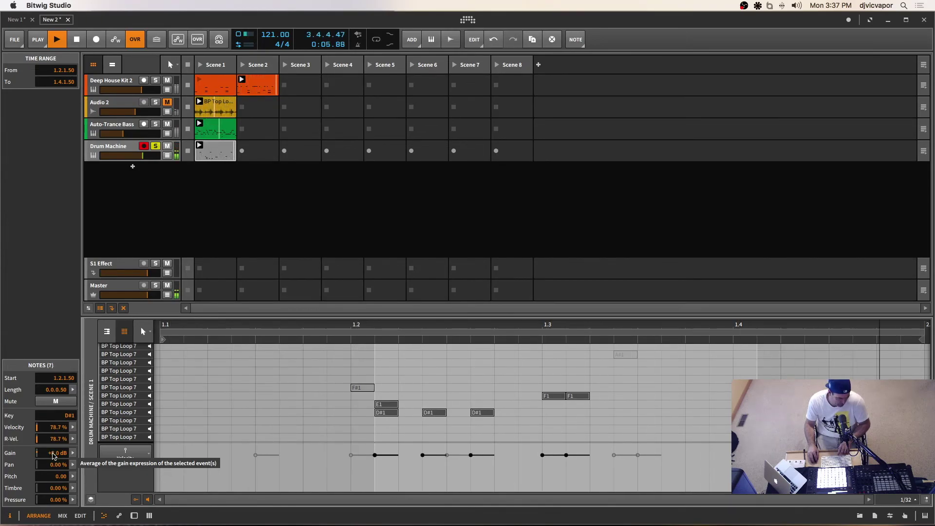
pyautogui.moveTo(53, 455); pyautogui.dragTo(54, 457)
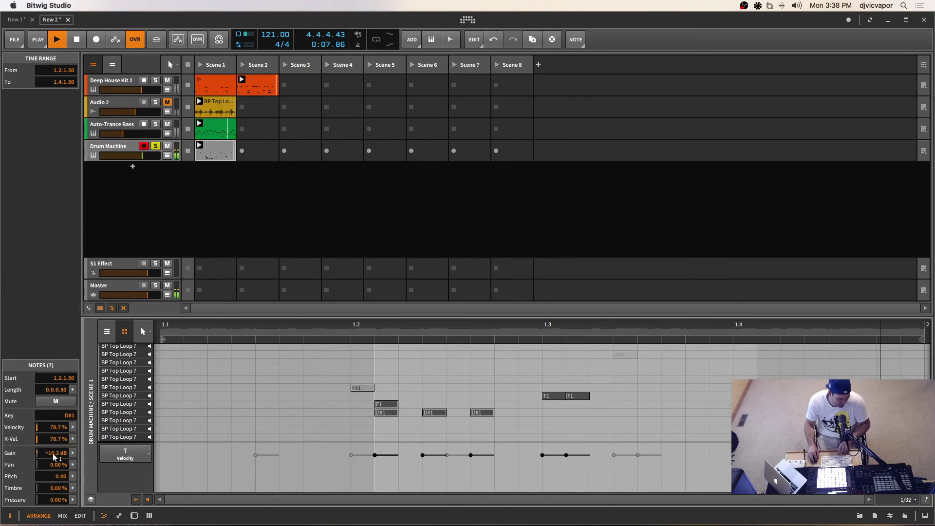
pyautogui.press('space')
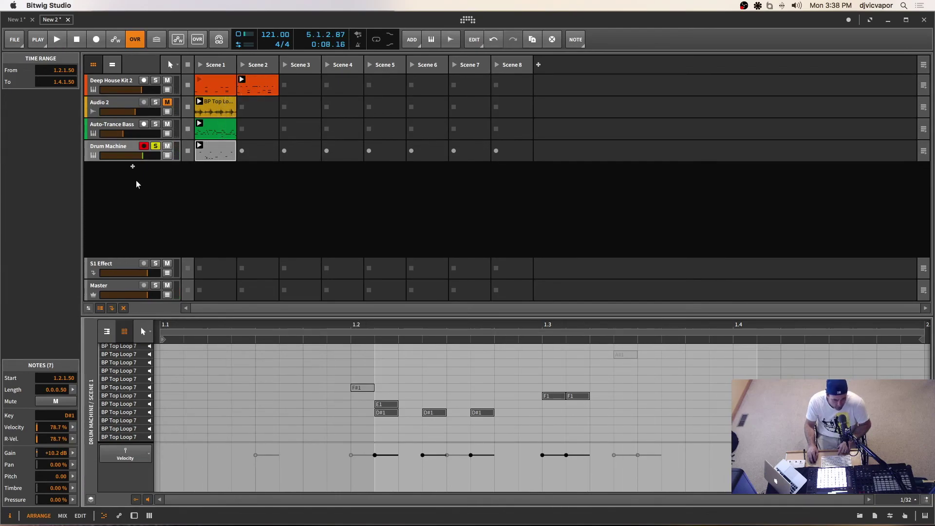
pyautogui.press('space')
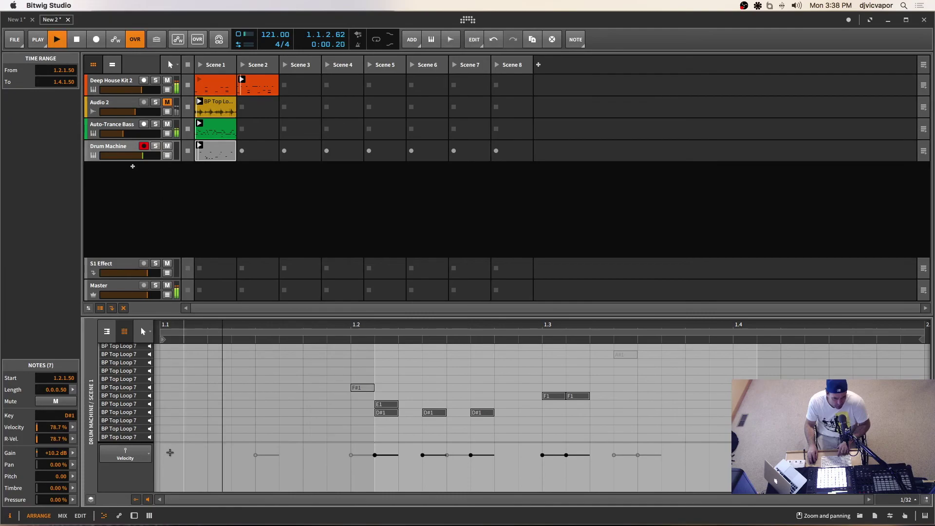
pyautogui.click(136, 500)
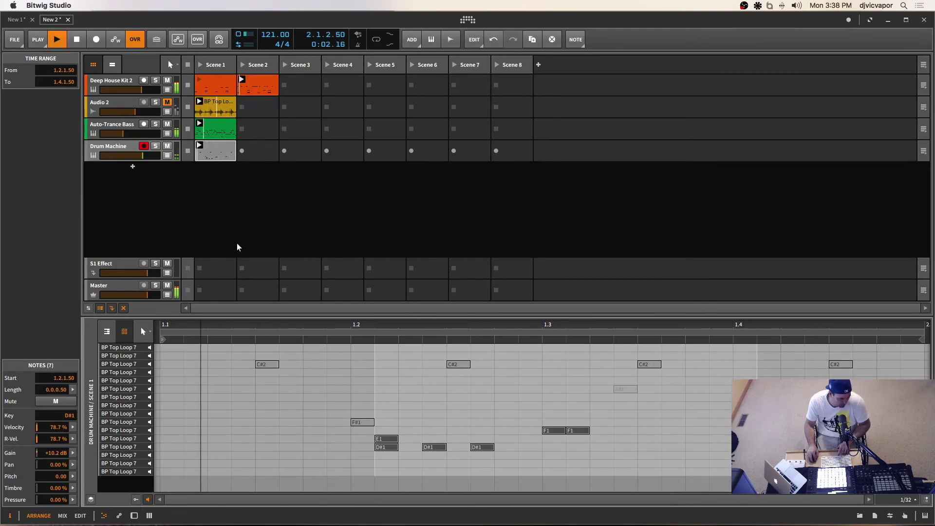
# Lower the Drum Machine volume to about -6.2 dB, launch Deep House Kit 2's Scene 1 clip, then stop playback.
pyautogui.moveTo(139, 153); pyautogui.dragTo(137, 156)
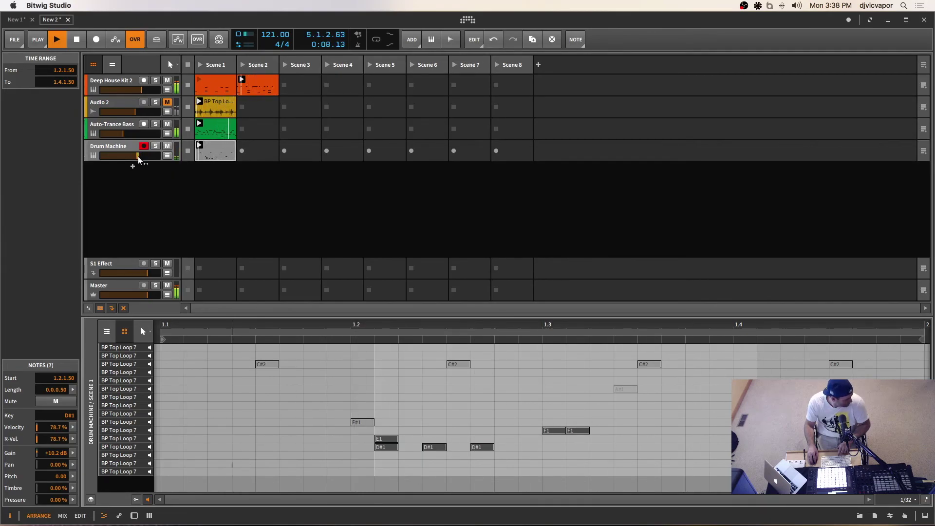
pyautogui.click(200, 79)
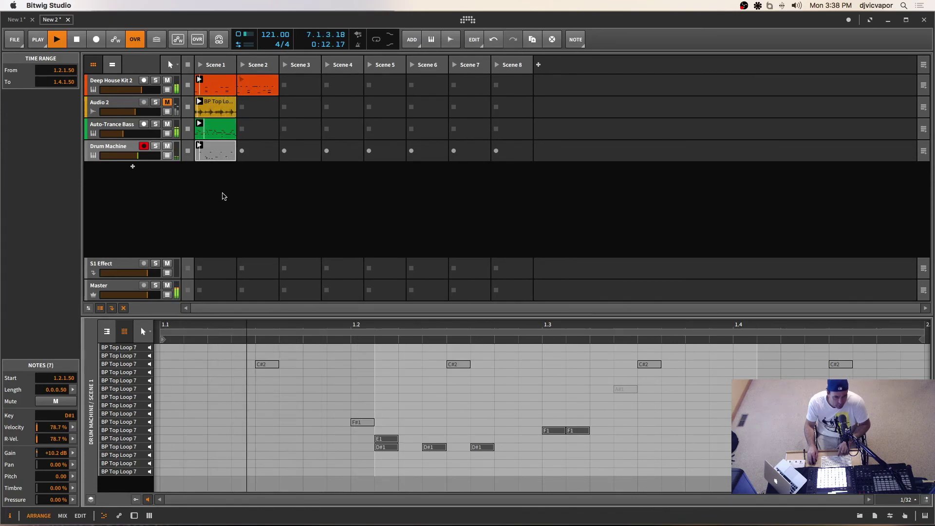
pyautogui.moveTo(138, 155); pyautogui.dragTo(117, 134)
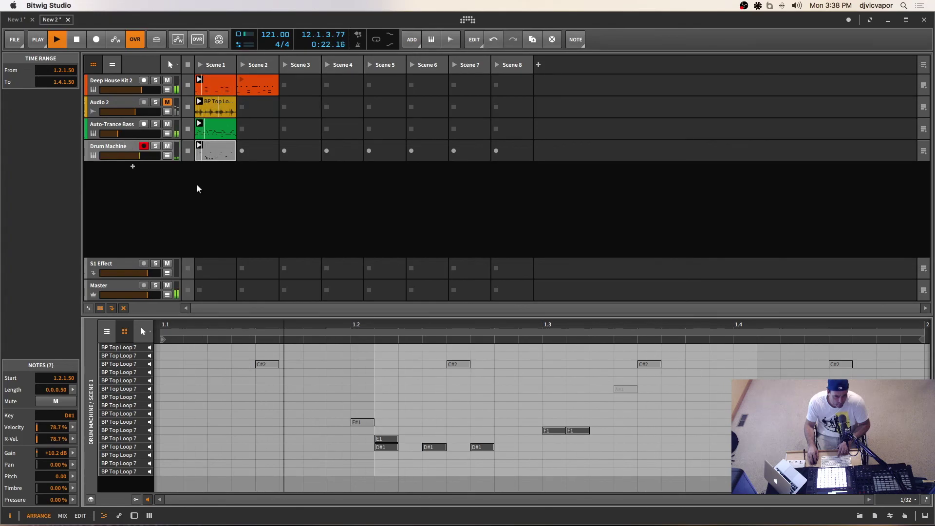
pyautogui.press('space')
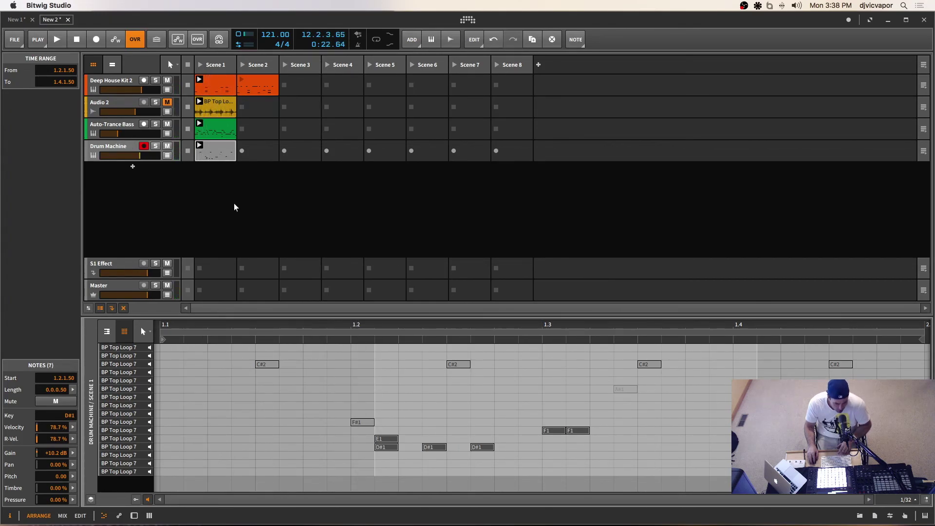